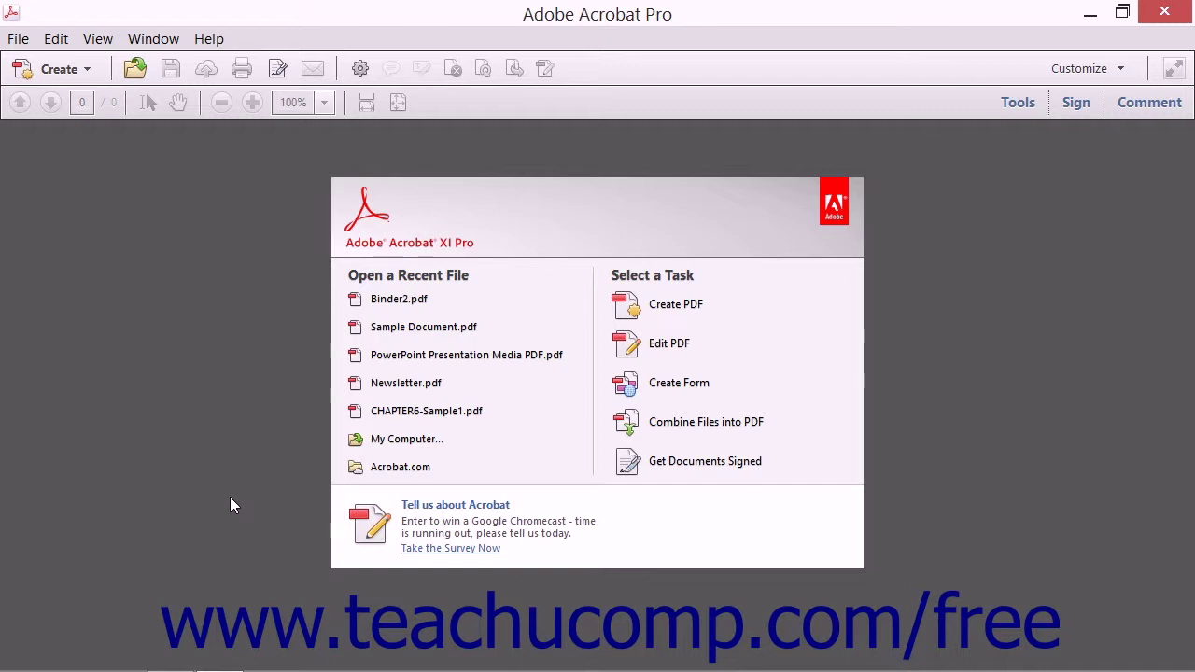
Open the Combine Files dialog via File > Create > Combine Files into a Single PDF
left_click(18, 38)
mouse_move(65, 112)
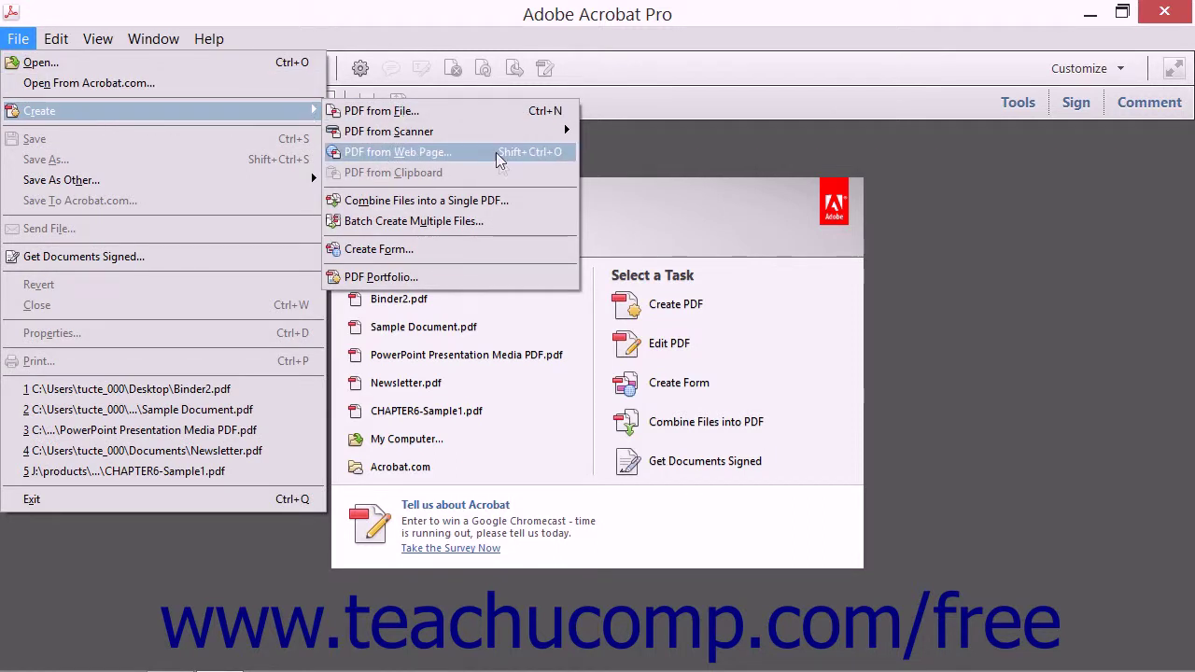
left_click(510, 207)
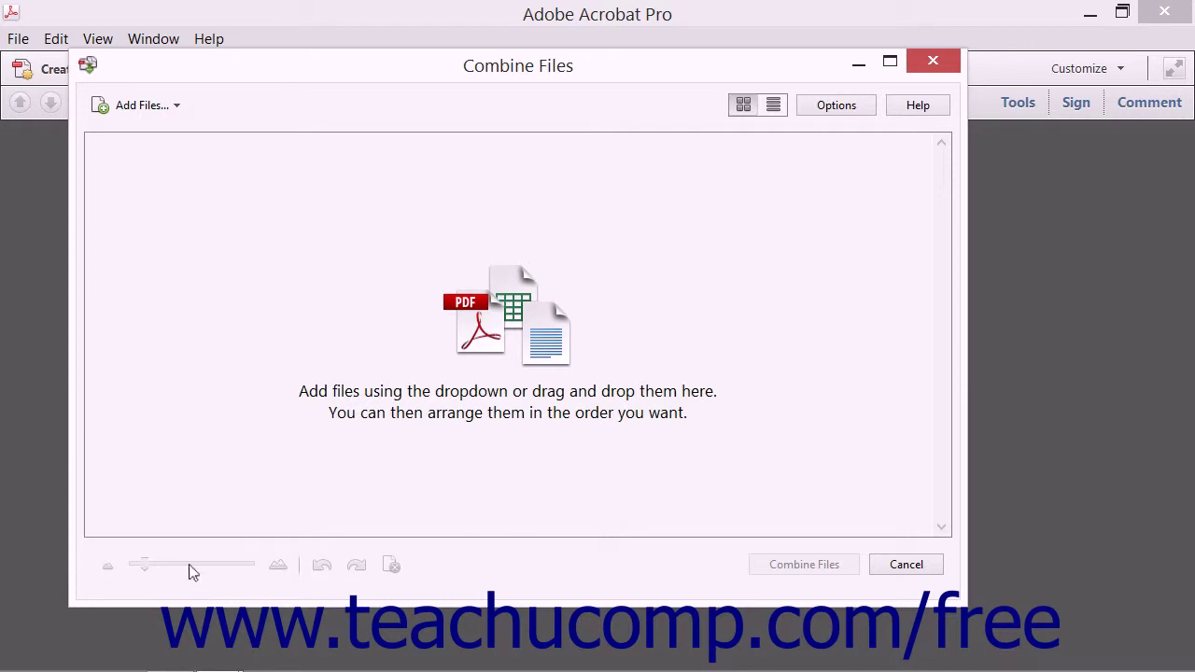
left_click(119, 663)
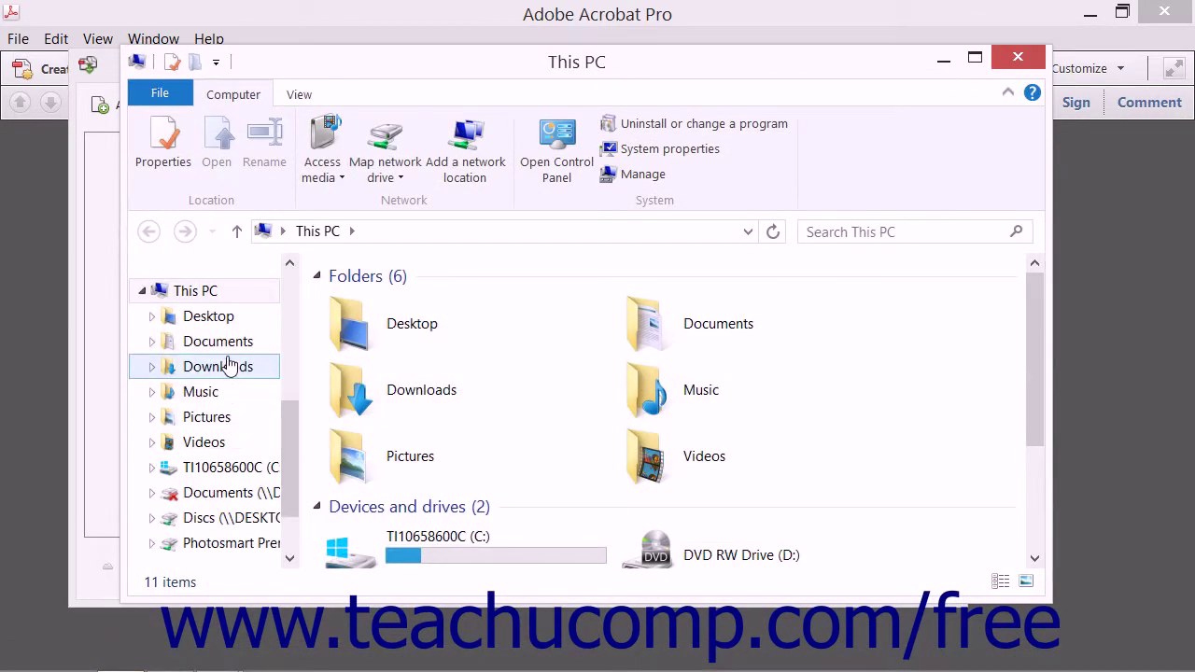
Drag Chapter 1.pdf from the Documents folder into the Combine Files dialog, then close Explorer
left_click(238, 347)
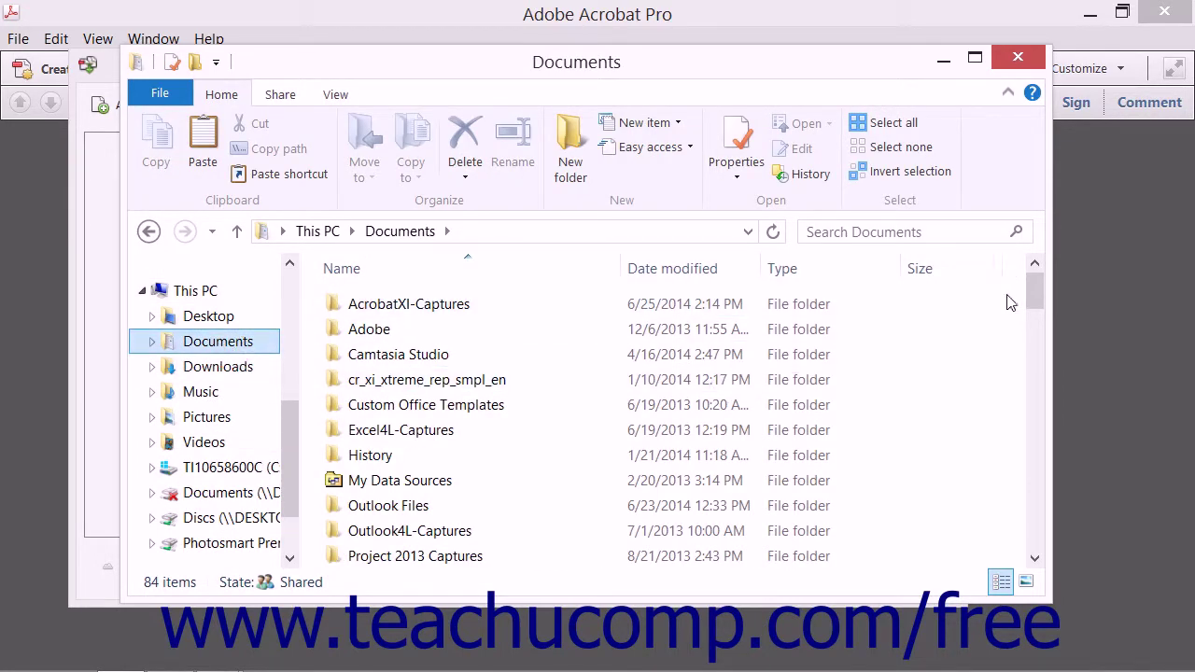
left_click_drag(1036, 287, 1045, 350)
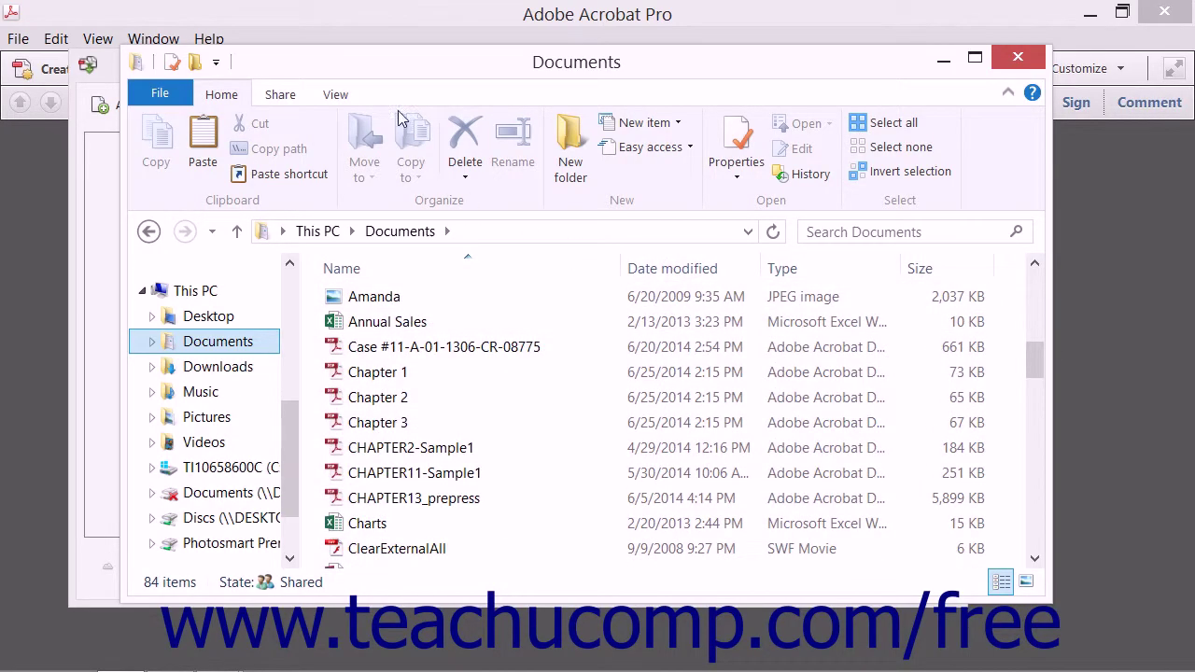
left_click_drag(381, 82, 679, 63)
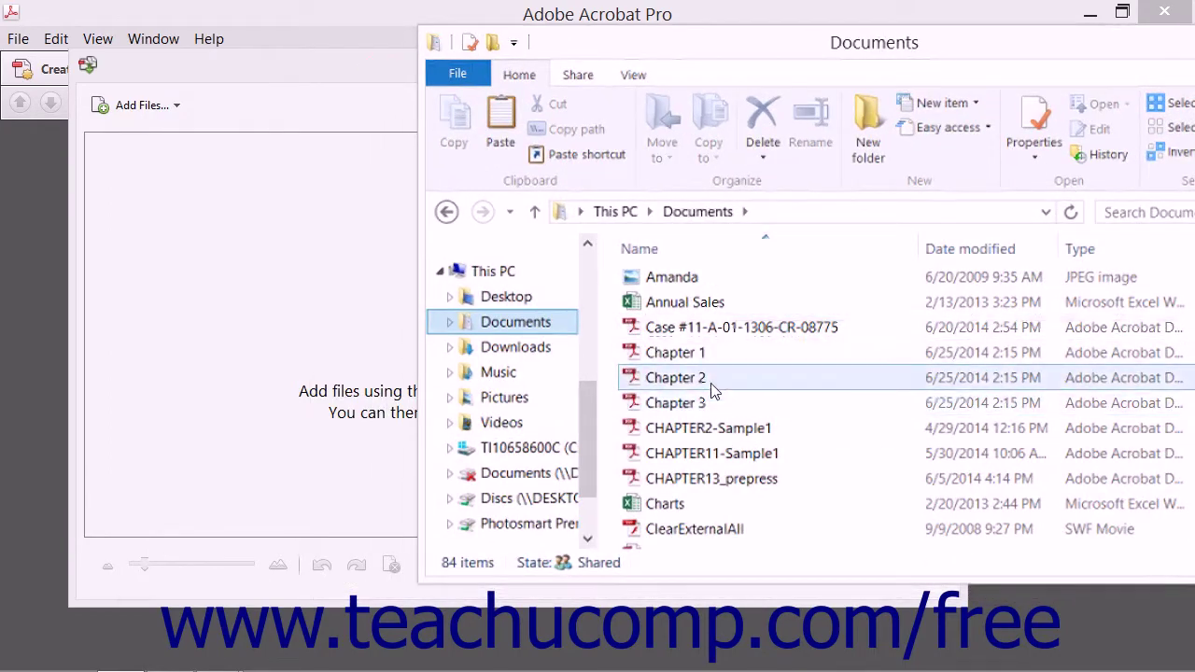
left_click_drag(695, 361, 232, 271)
left_click_drag(955, 48, 755, 58)
left_click(1114, 43)
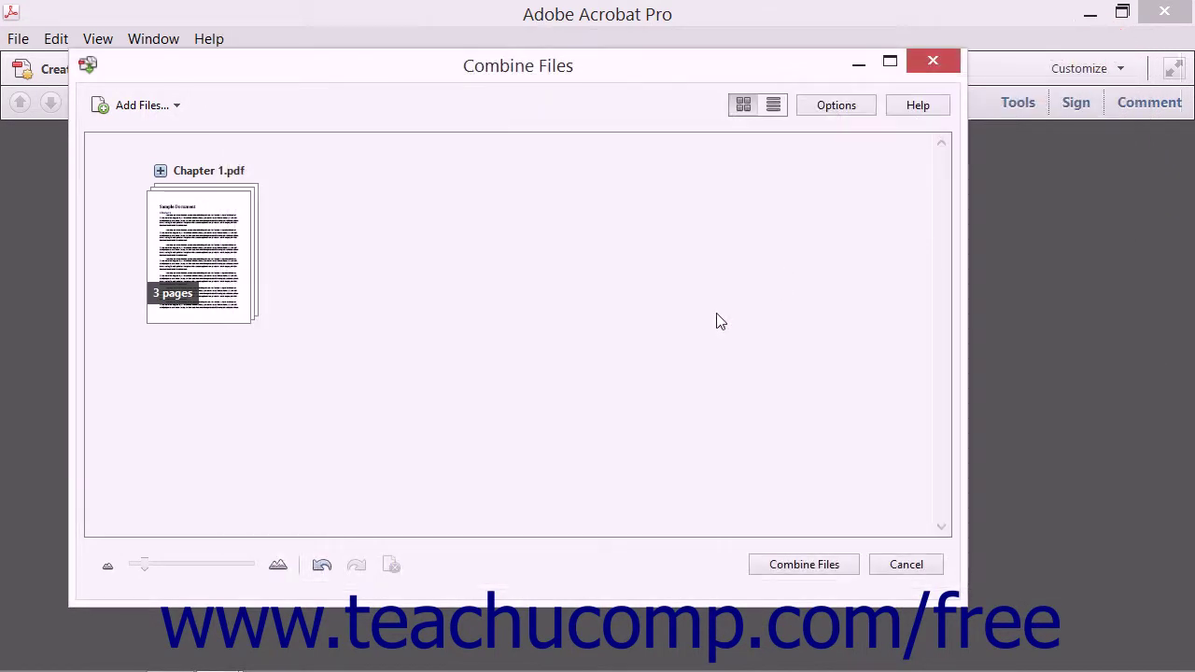
Show the Add Files dropdown options in the Combine Files dialog
left_click(170, 107)
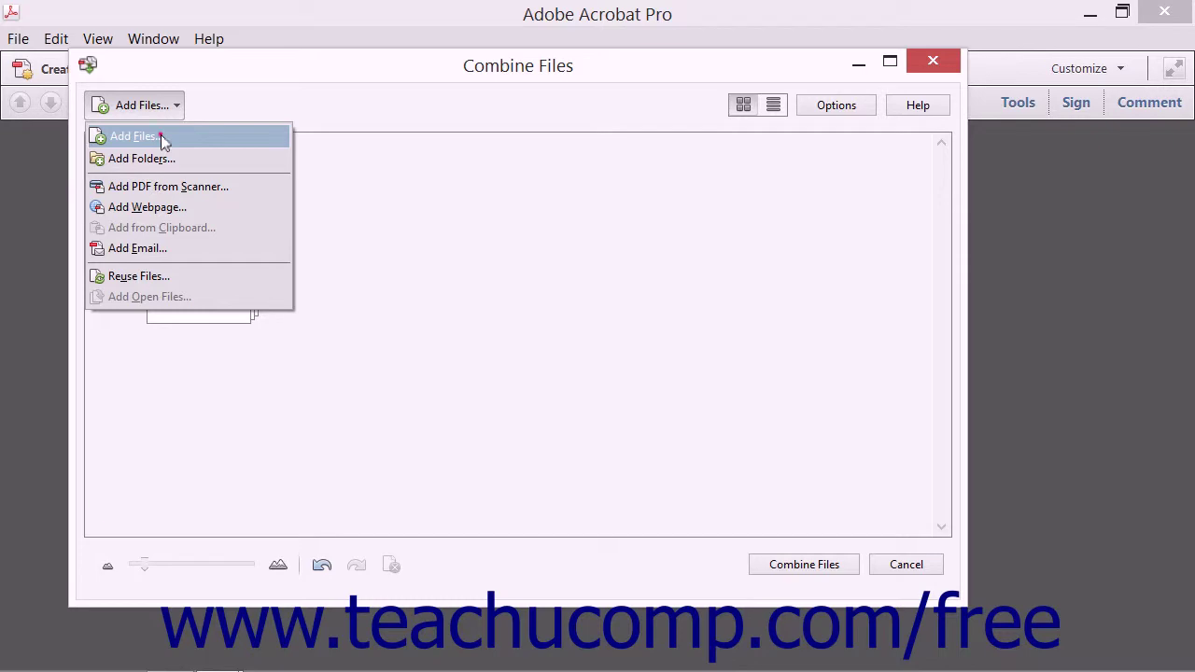
Add Chapter 2.pdf and Chapter 3.pdf from Documents to the combine list
left_click(161, 137)
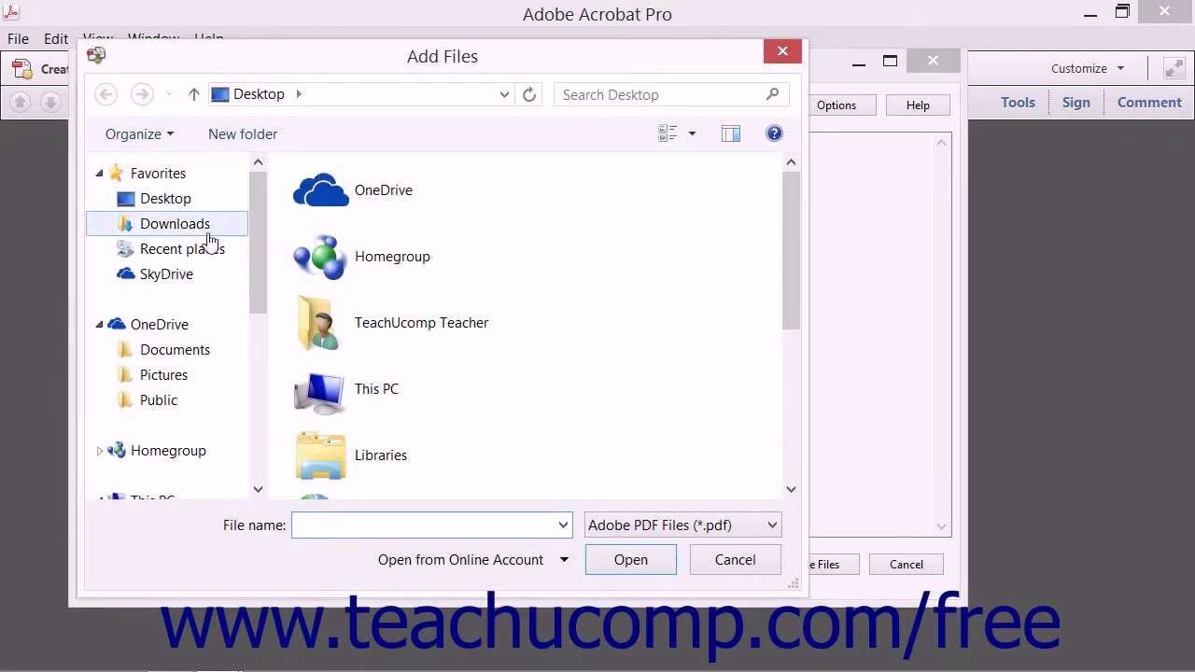
left_click_drag(254, 241, 259, 350)
left_click(202, 343)
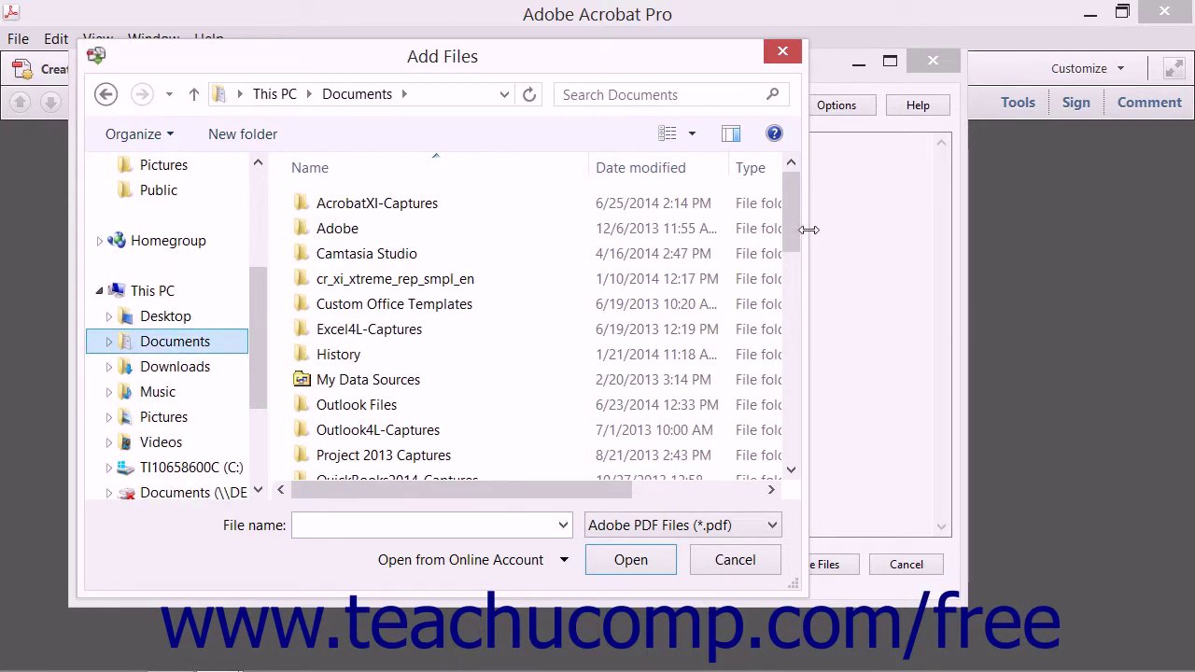
left_click_drag(793, 183, 795, 347)
left_click(414, 234)
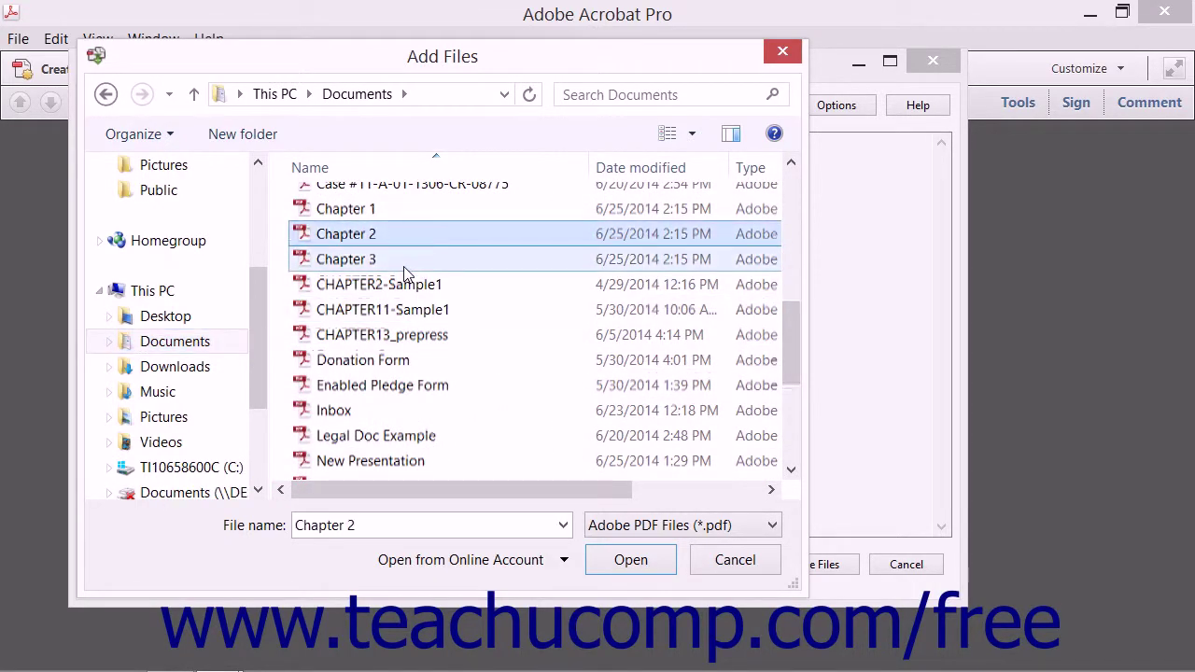
left_click(398, 262, "ctrl")
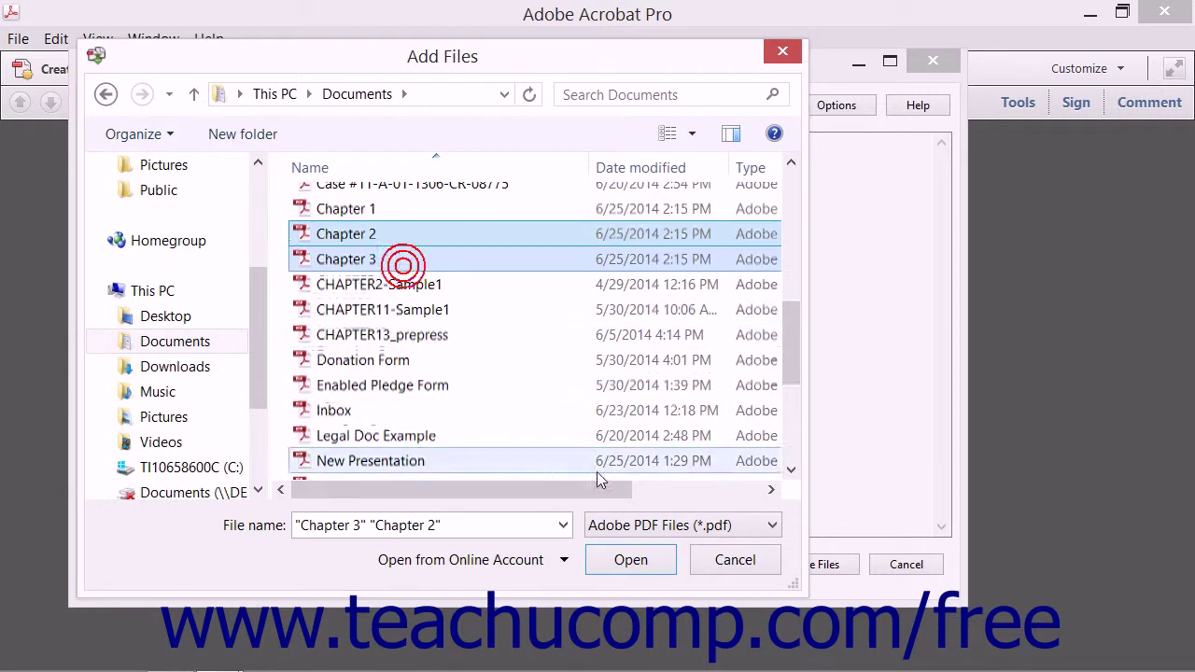
left_click(660, 558)
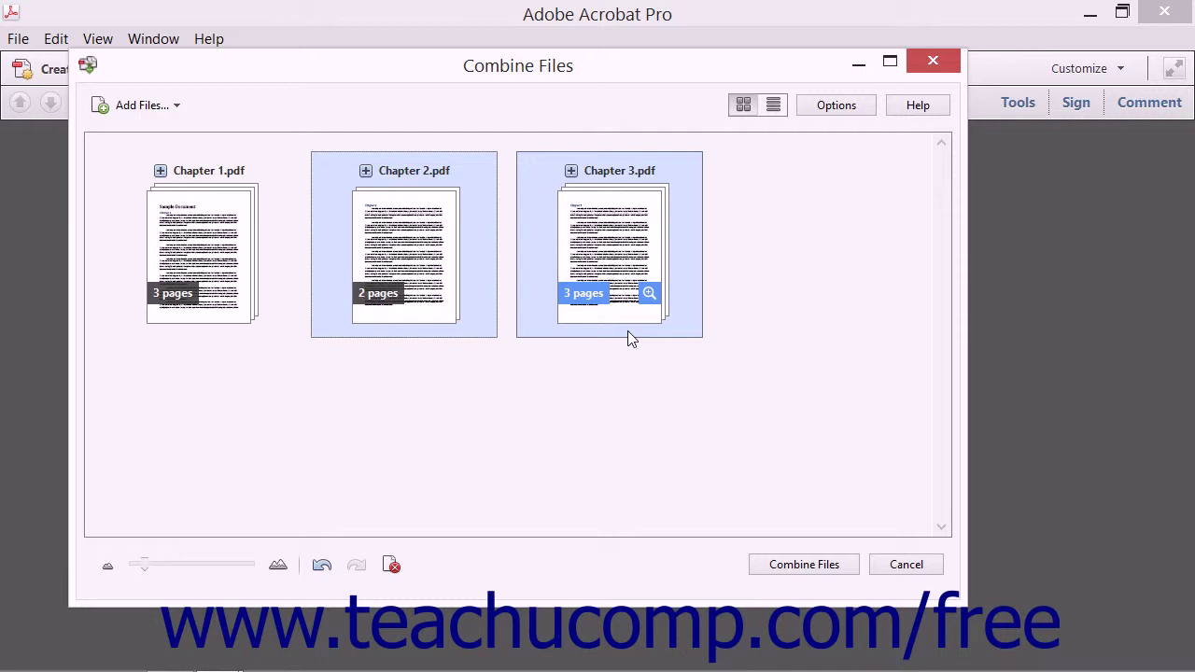
left_click(174, 104)
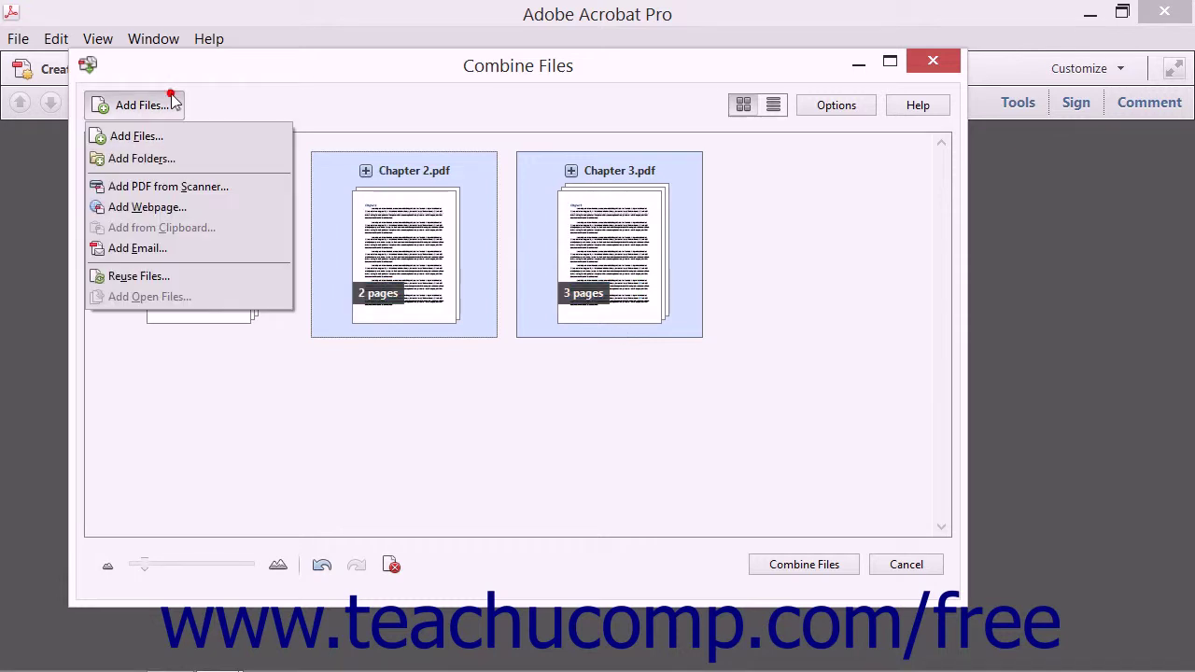
left_click(175, 160)
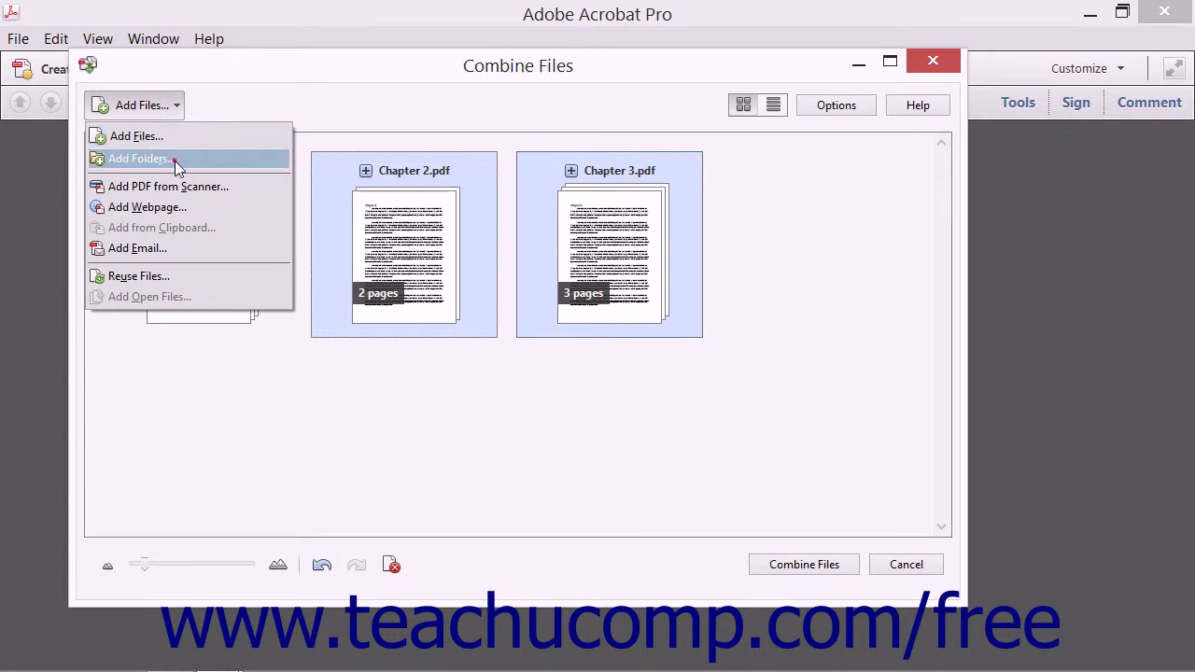
left_click_drag(571, 173, 487, 76)
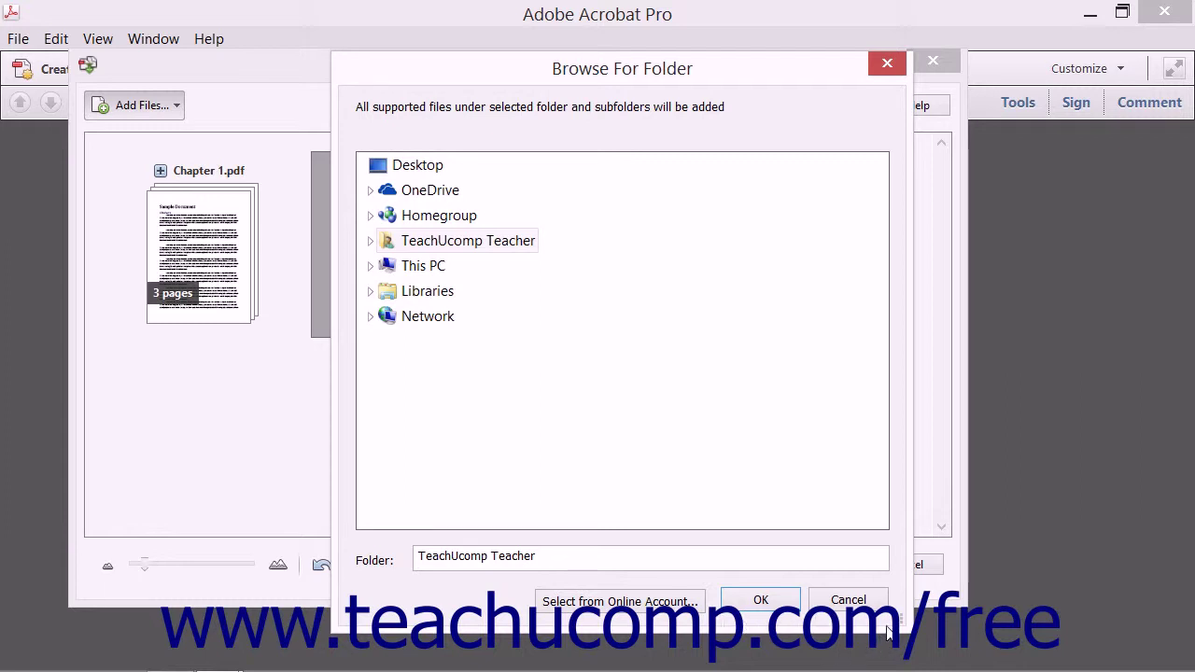
left_click(861, 601)
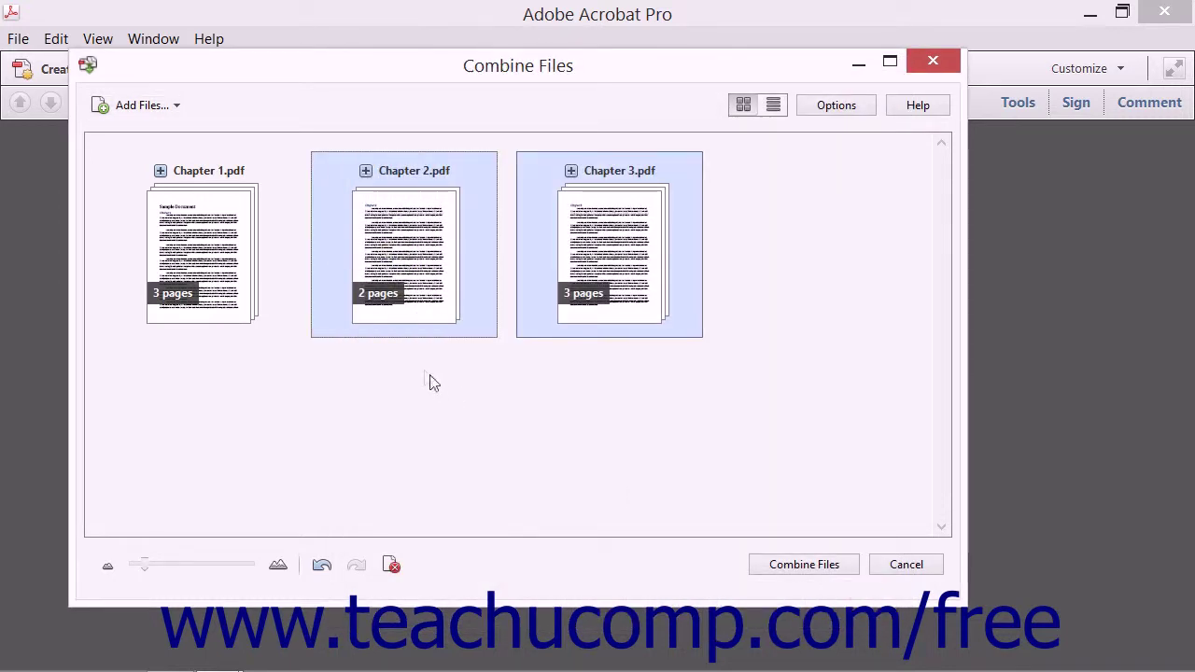
left_click(170, 106)
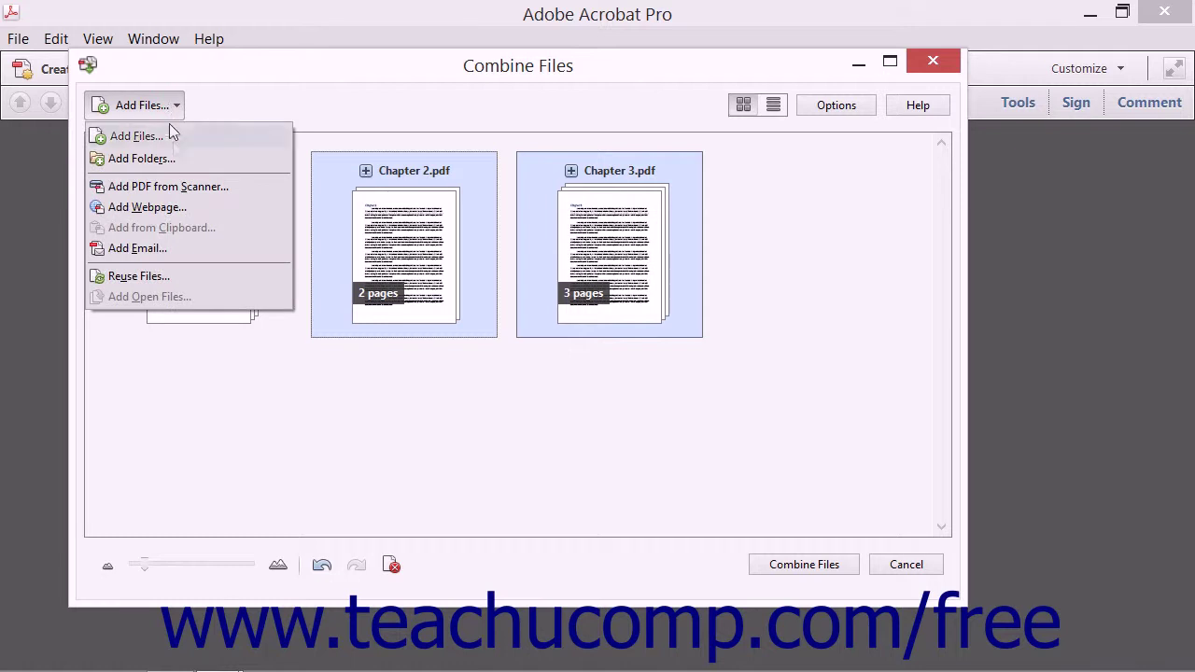
left_click(183, 187)
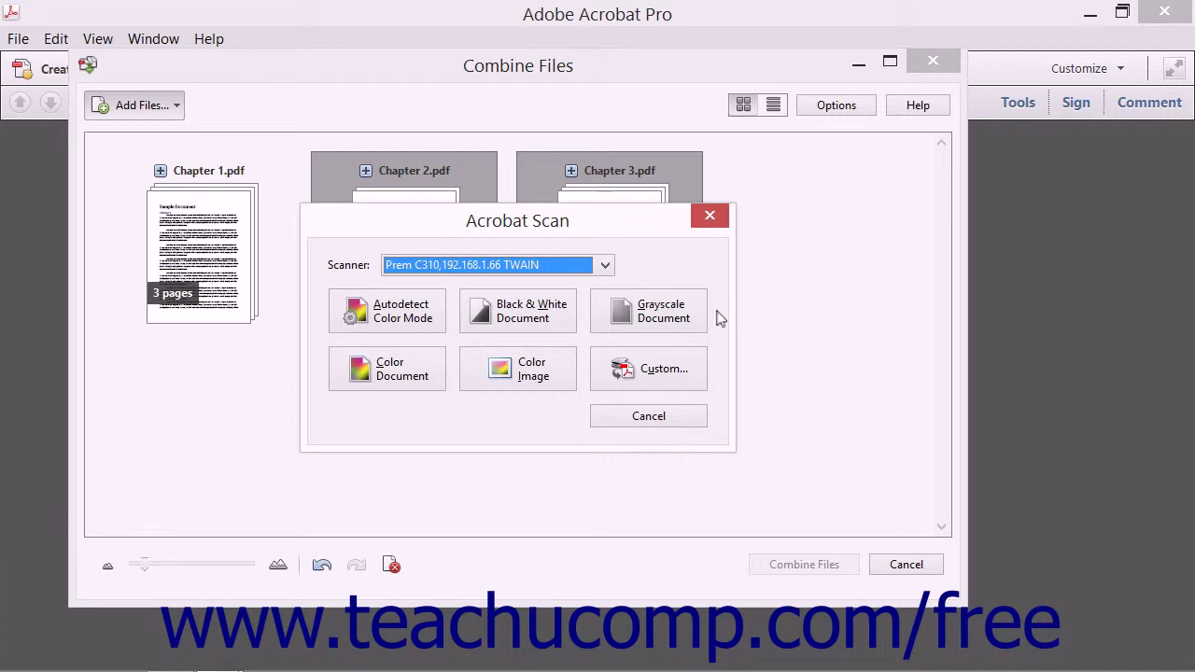
left_click(681, 426)
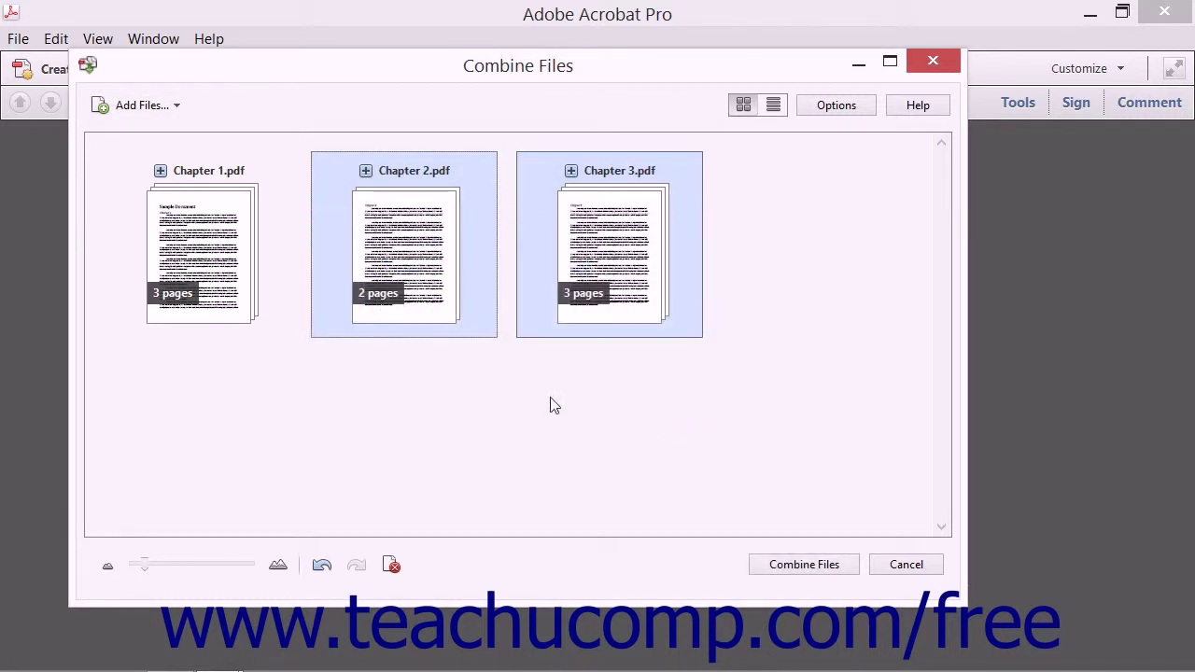
left_click(159, 111)
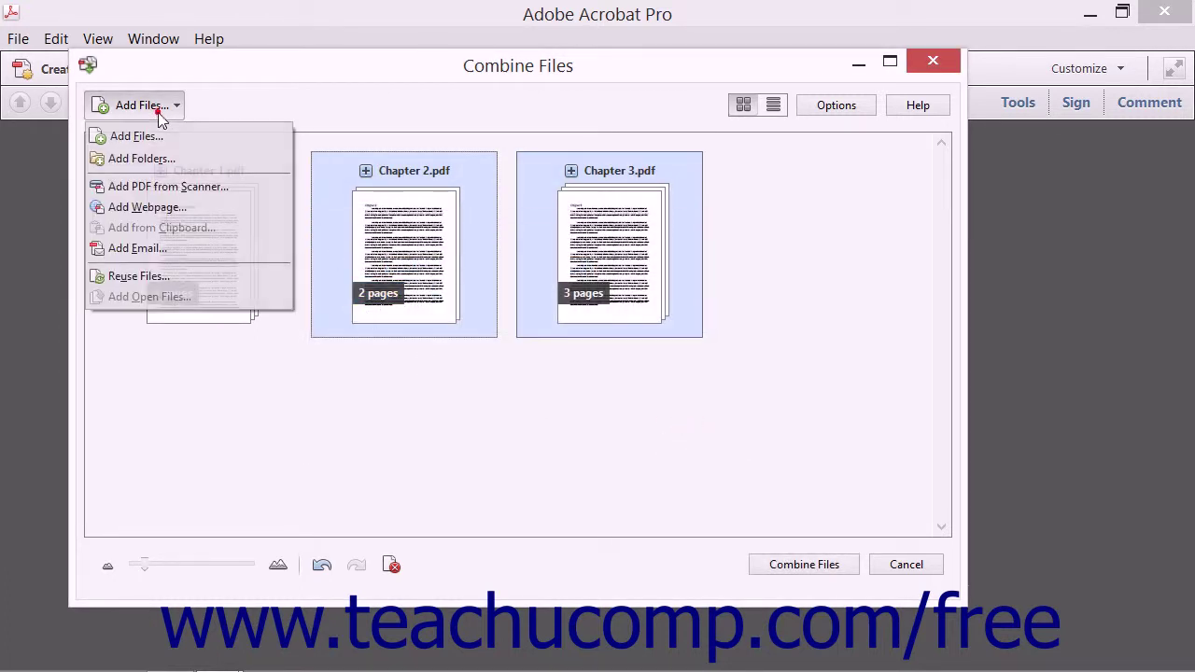
left_click(176, 208)
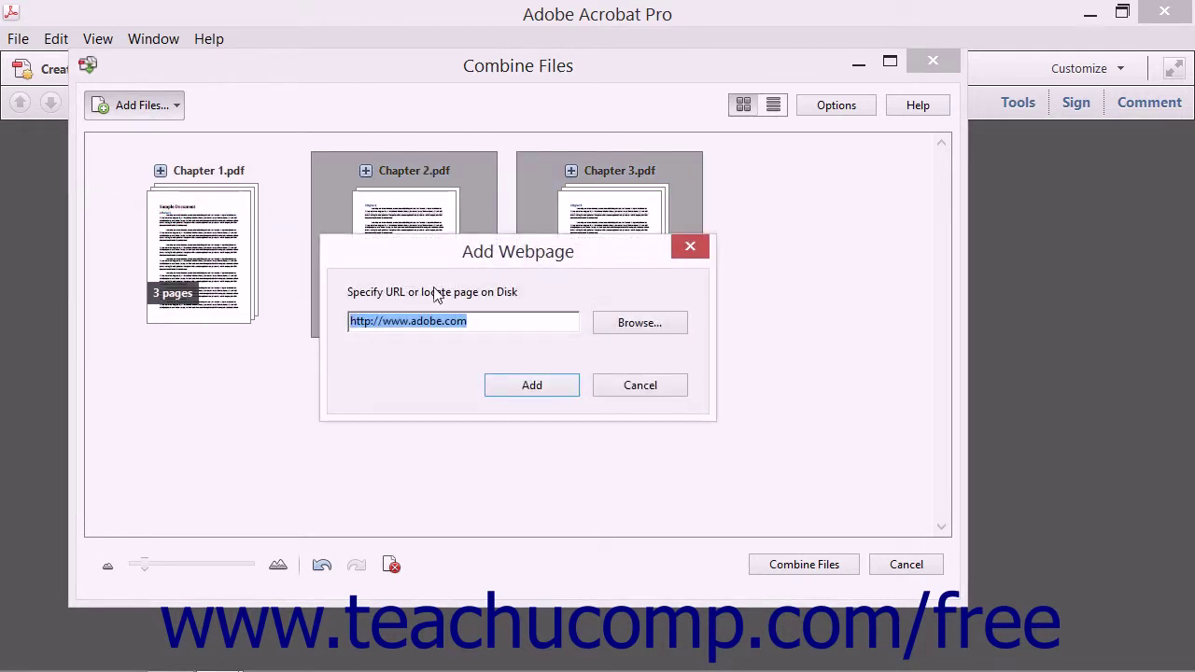
left_click(474, 321)
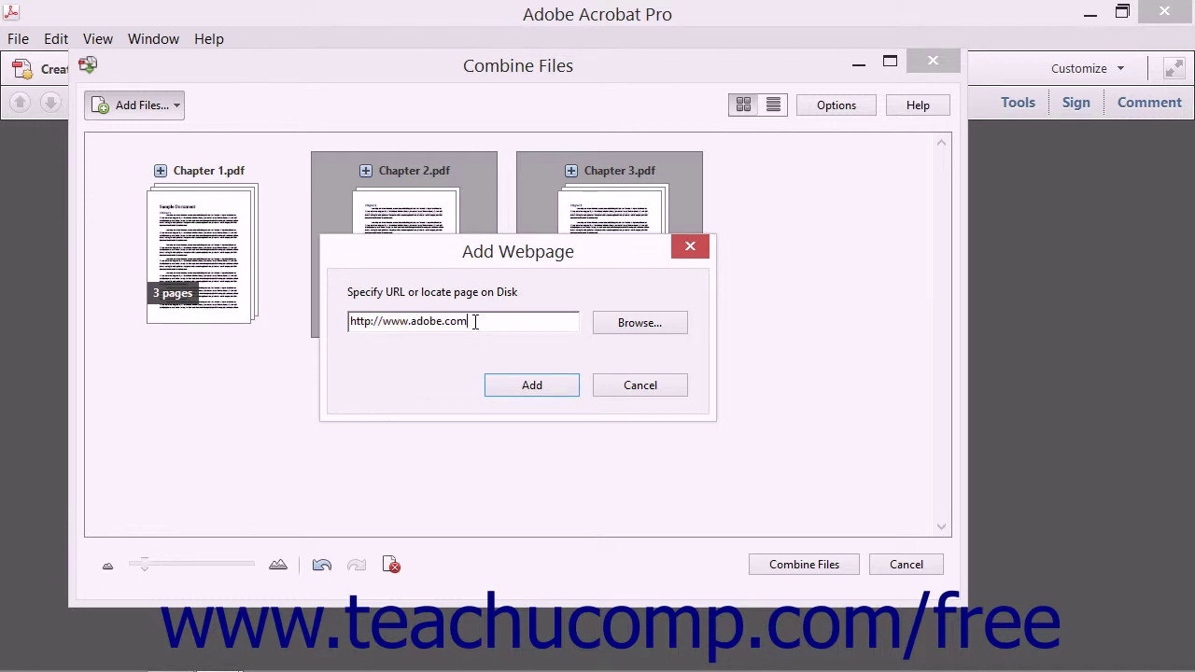
left_click(467, 382)
left_click(639, 383)
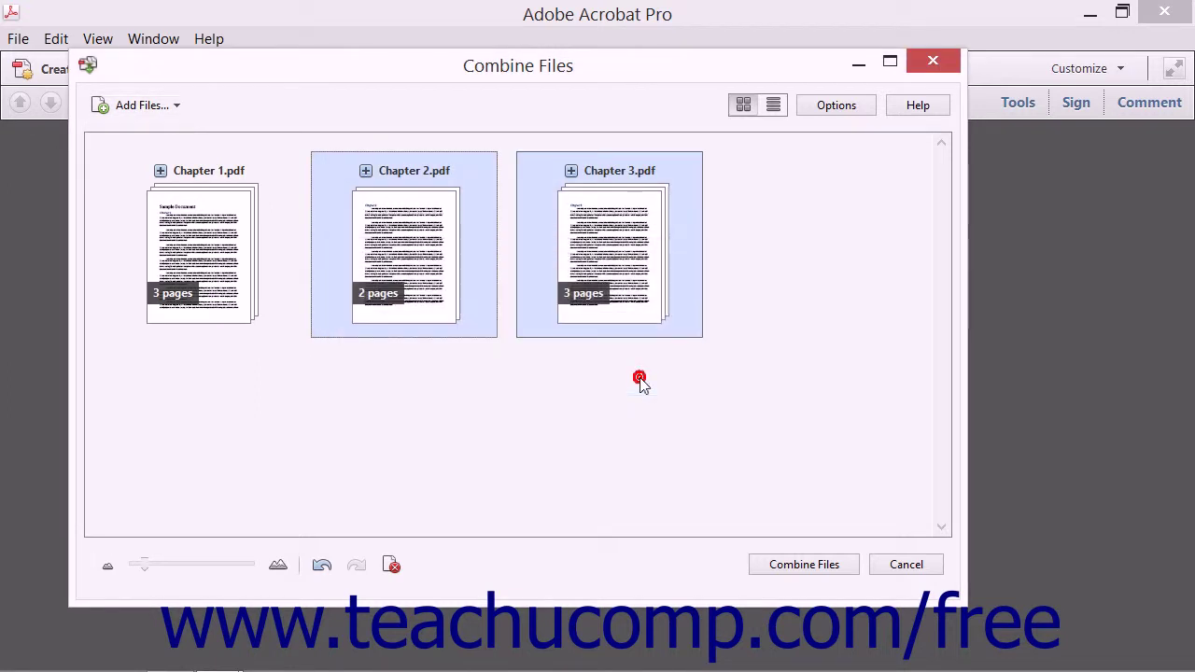
Try the Add Email option and dismiss its notice about dragging from Outlook or Lotus Notes
left_click(169, 108)
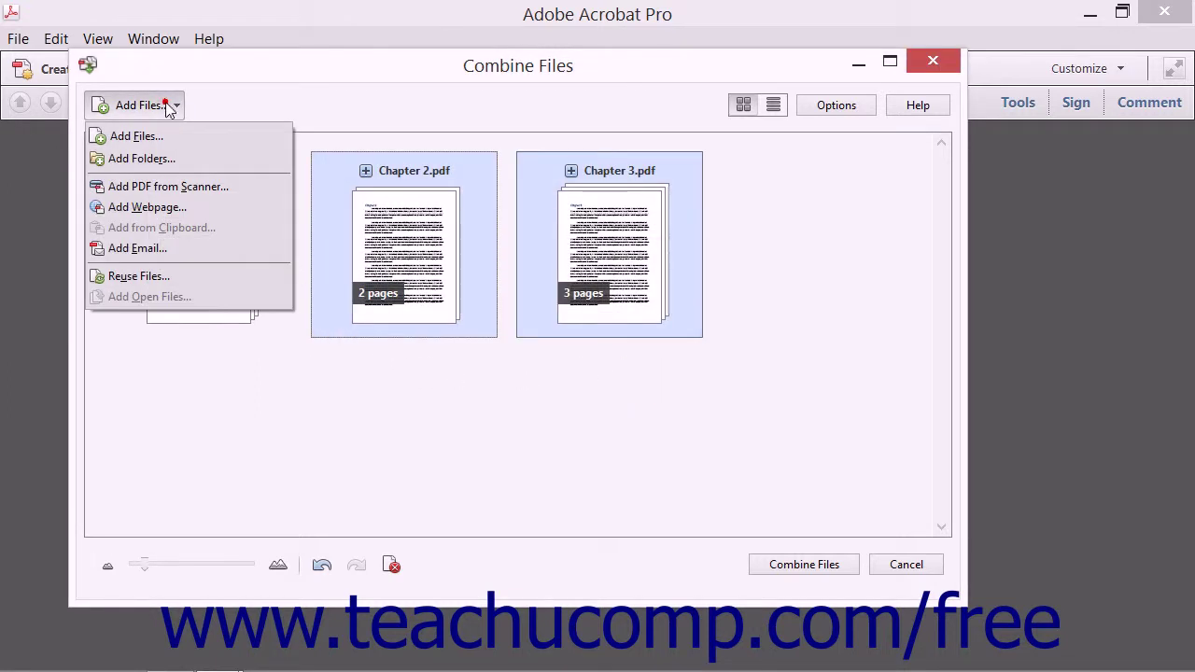
left_click(229, 249)
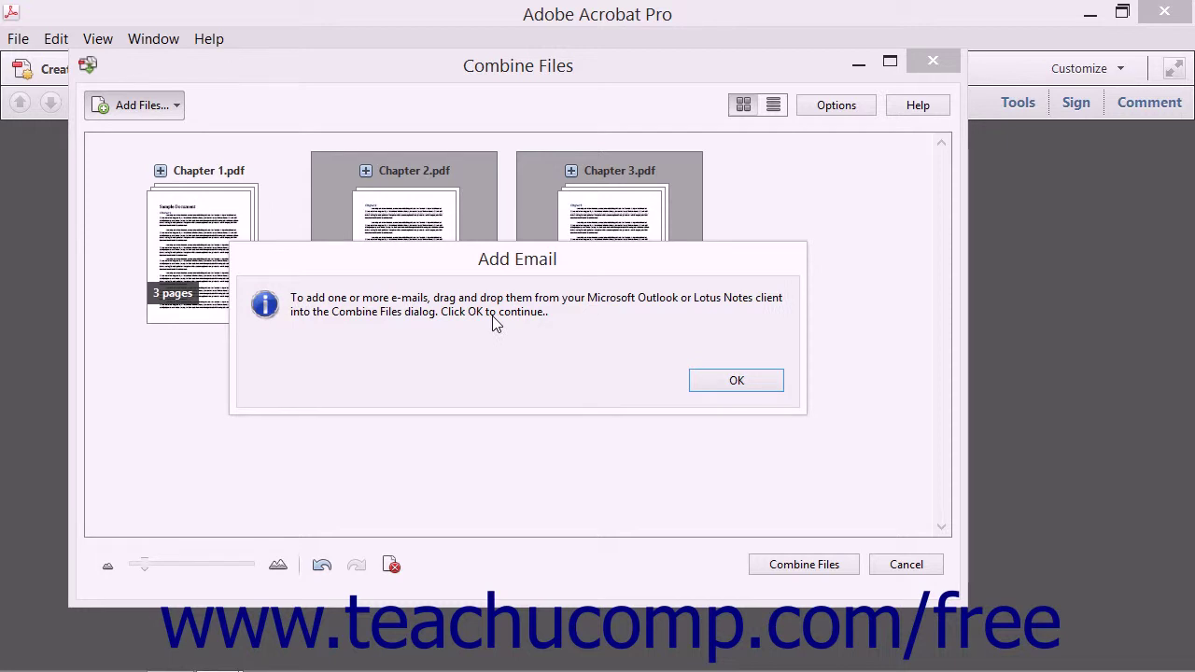
left_click(706, 379)
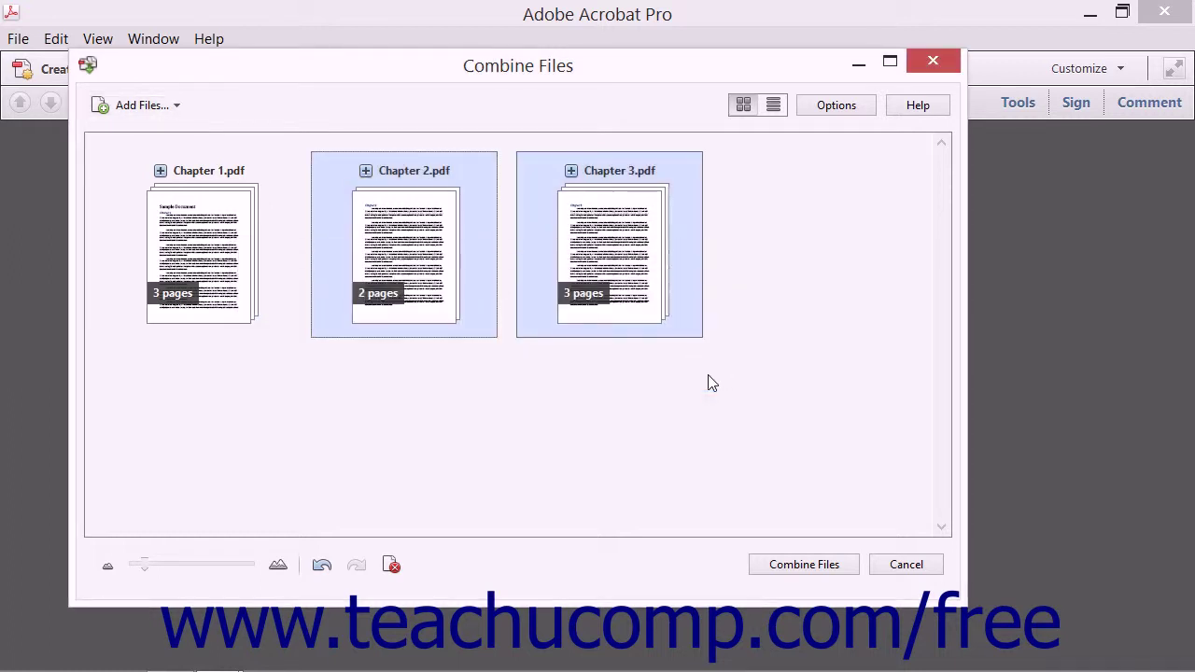
mouse_move(378, 316)
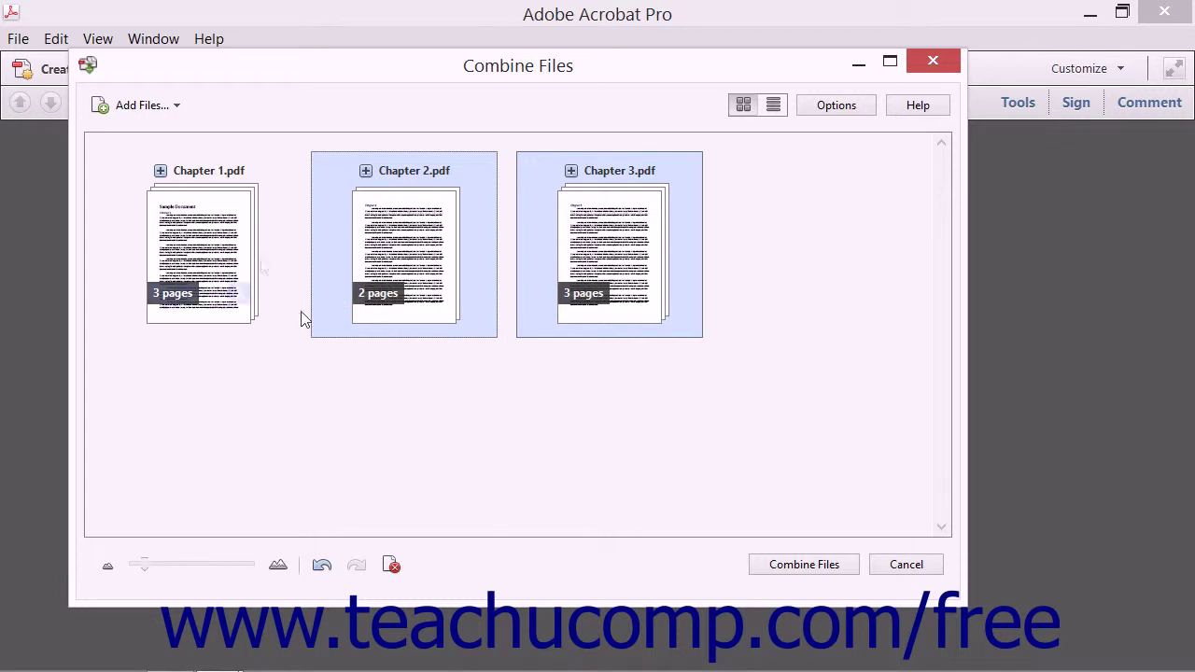
left_click(175, 106)
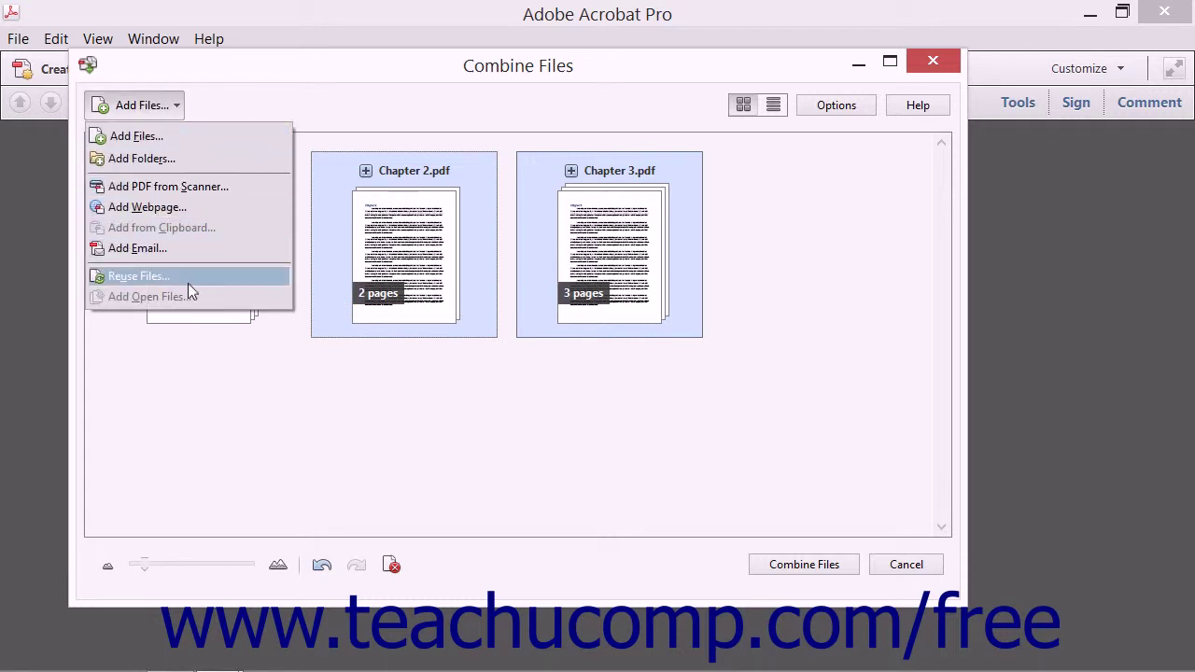
left_click(140, 276)
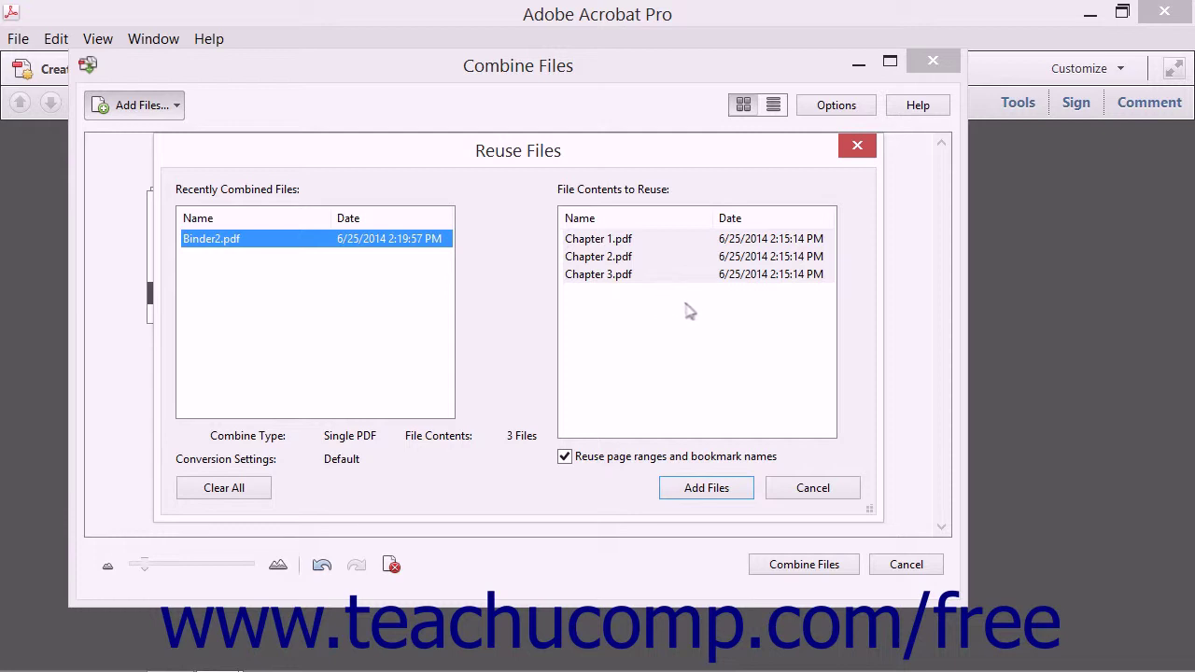
left_click(623, 279)
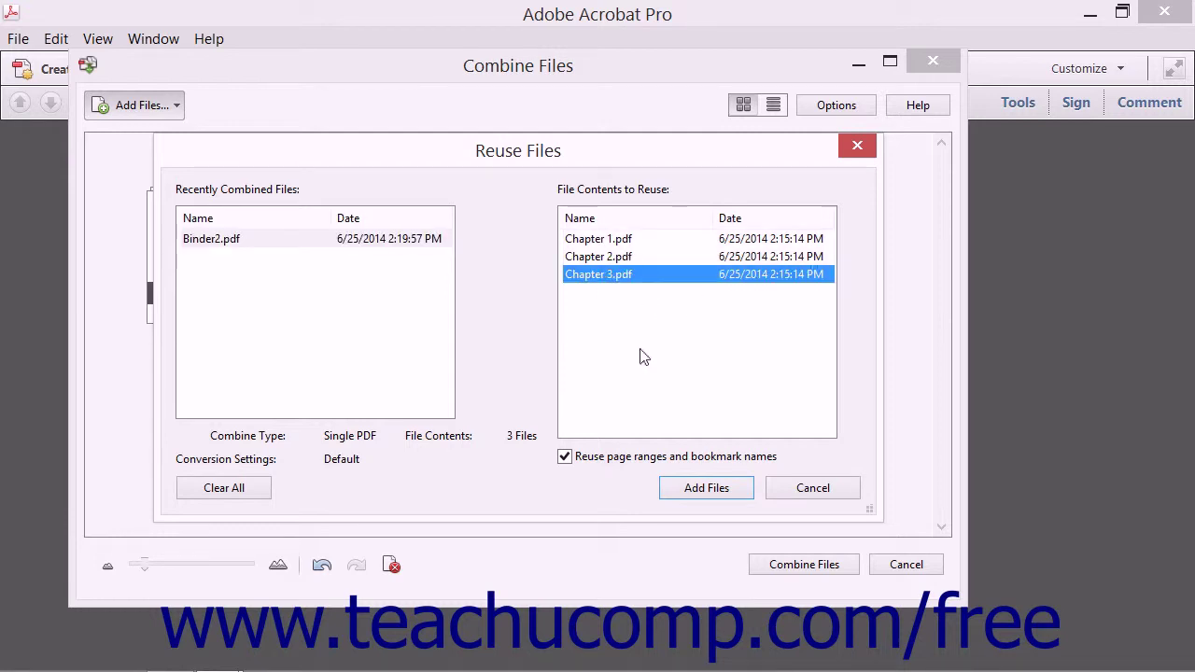
left_click(639, 485)
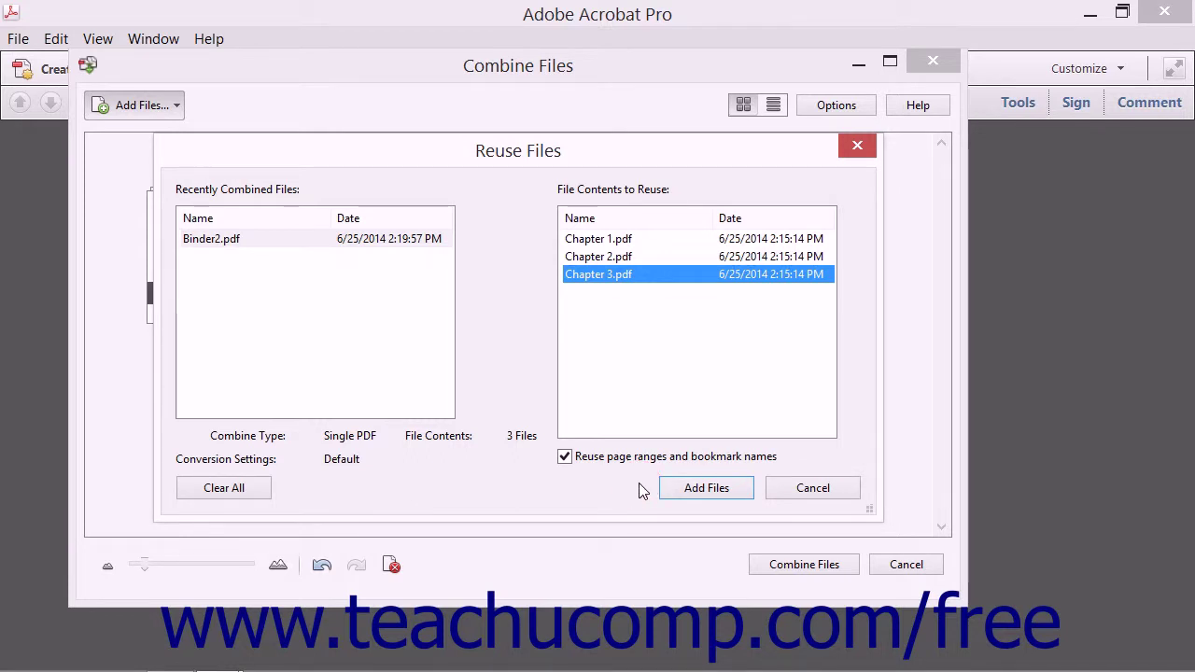
left_click(788, 492)
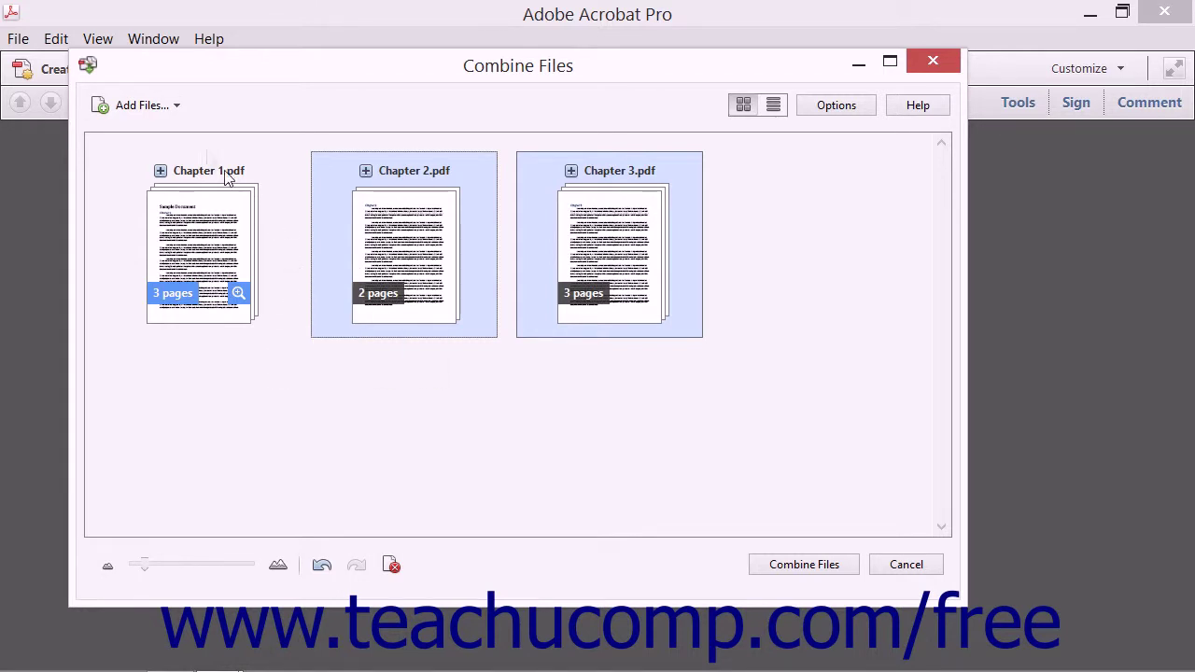
left_click(144, 106)
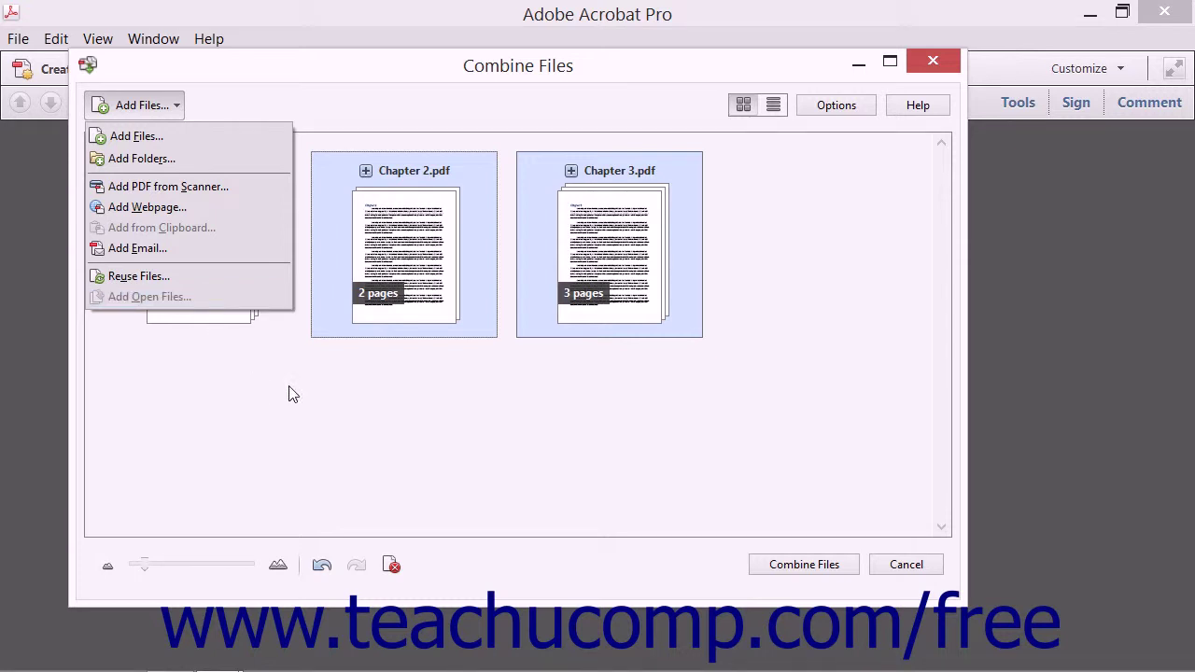
left_click(748, 272)
left_click(748, 280)
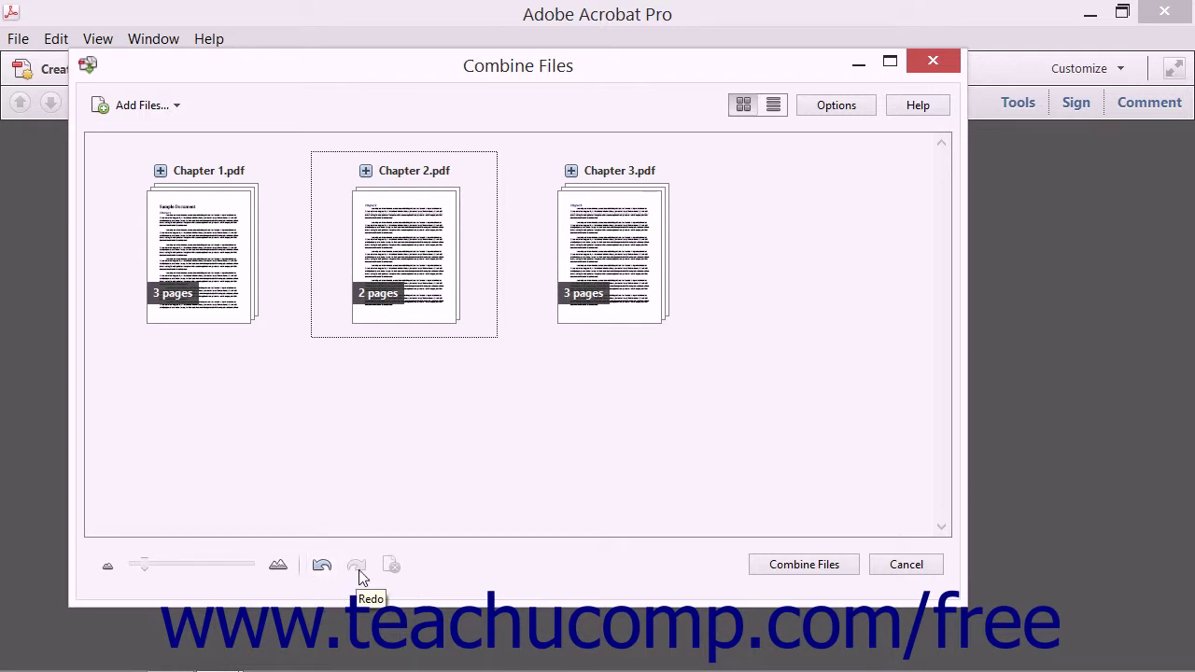
mouse_move(434, 320)
left_click(444, 293)
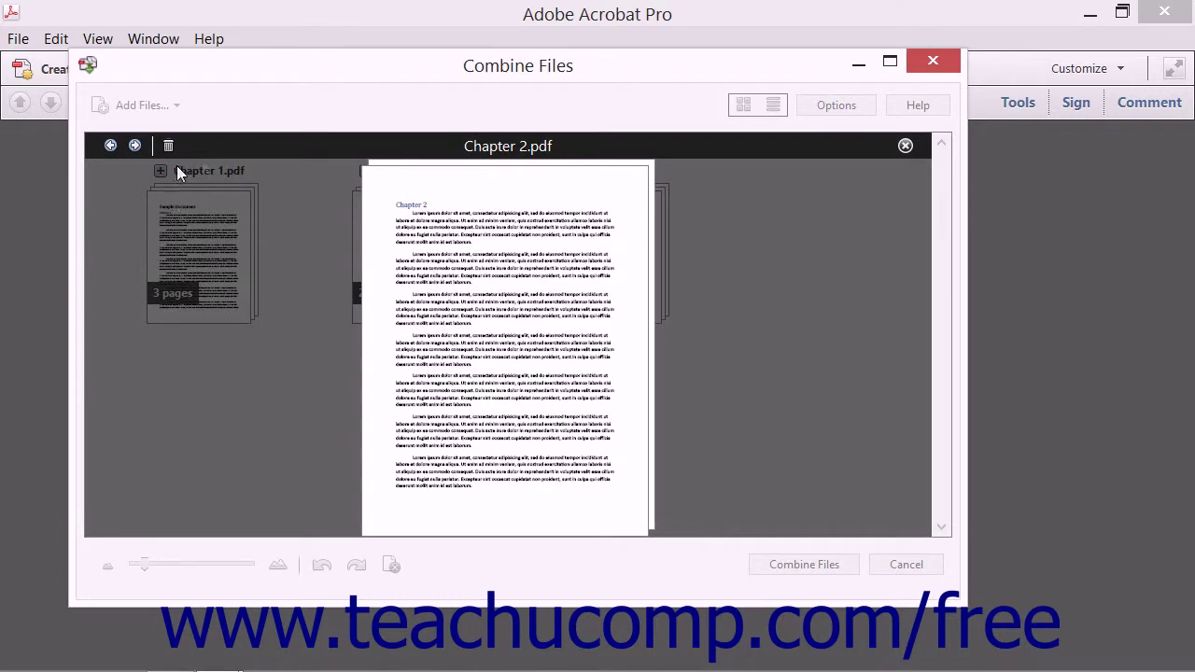
left_click(906, 147)
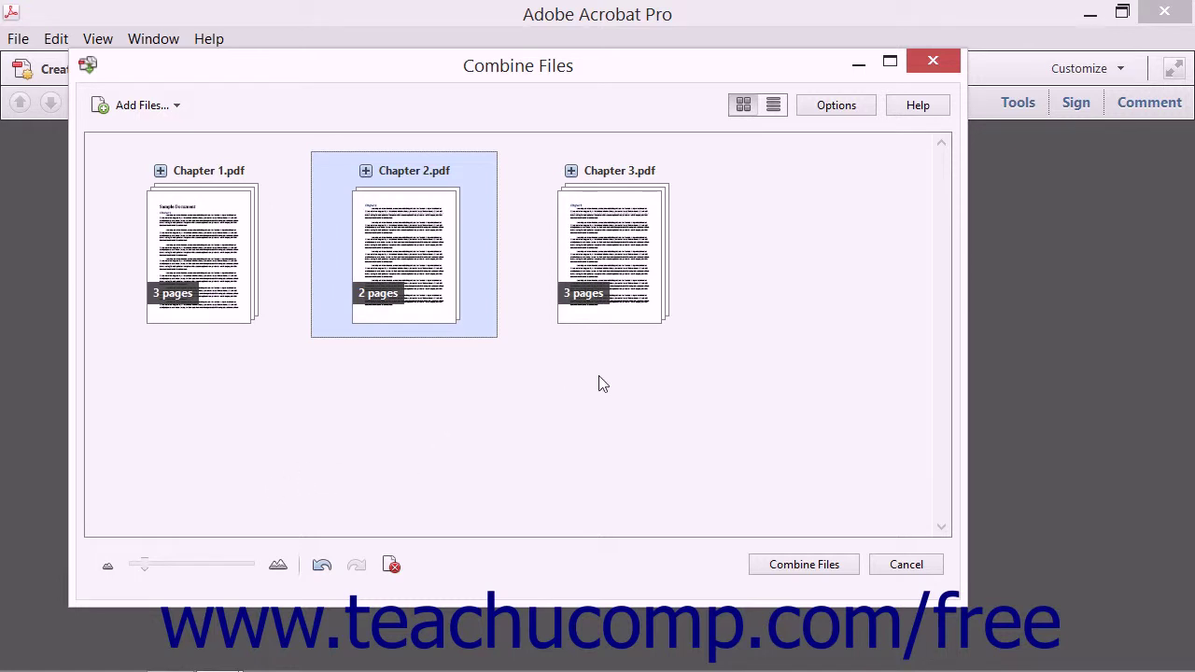
left_click(743, 105)
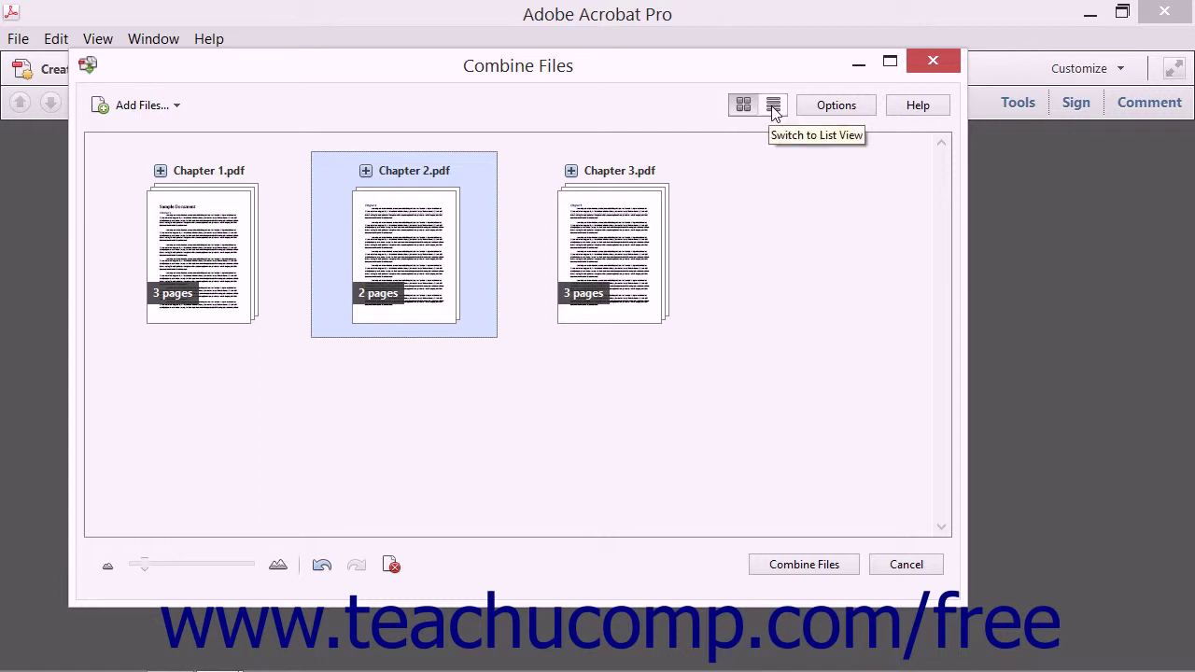
left_click(773, 106)
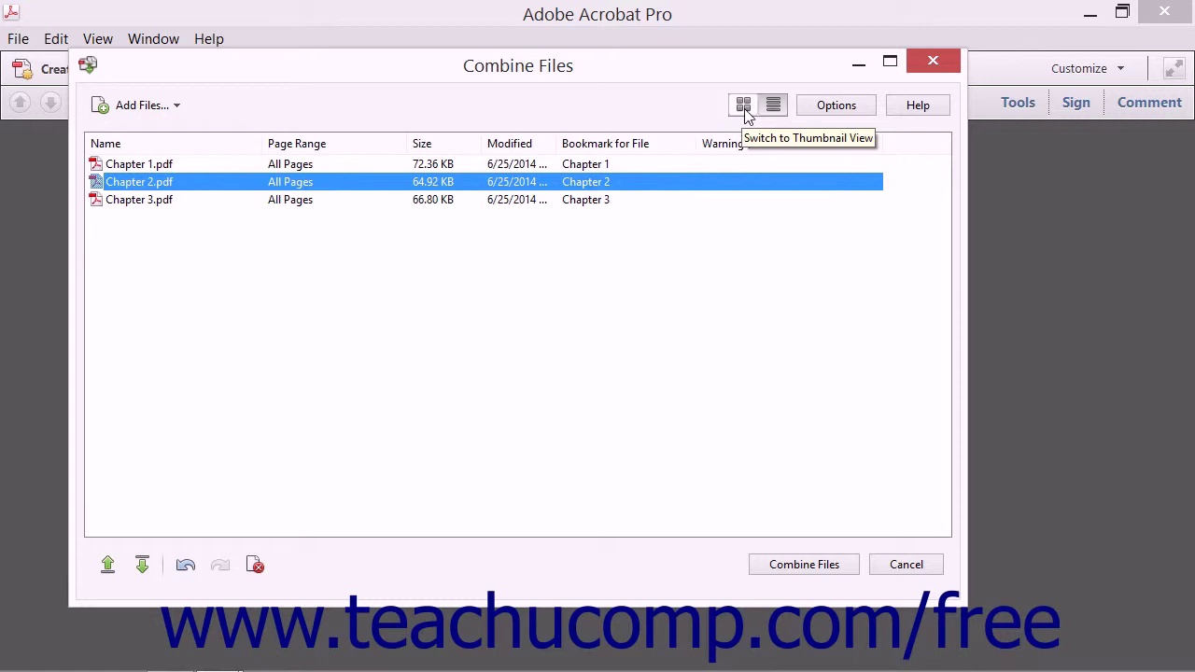
left_click(744, 105)
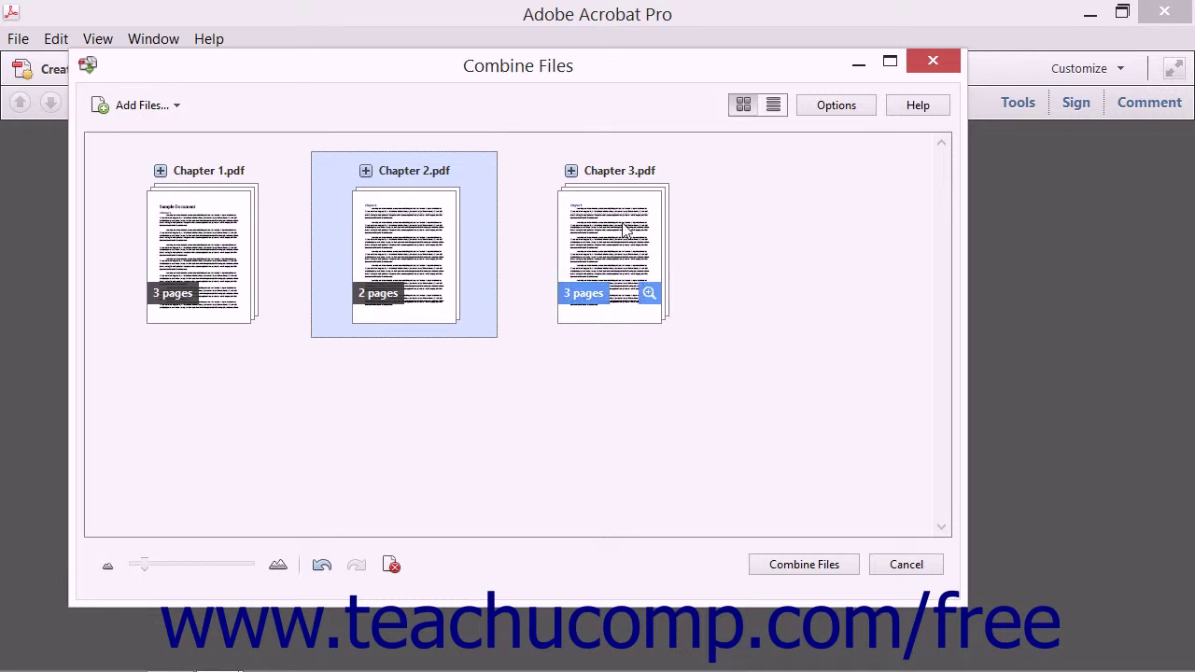
mouse_move(626, 218)
left_click_drag(622, 218, 335, 218)
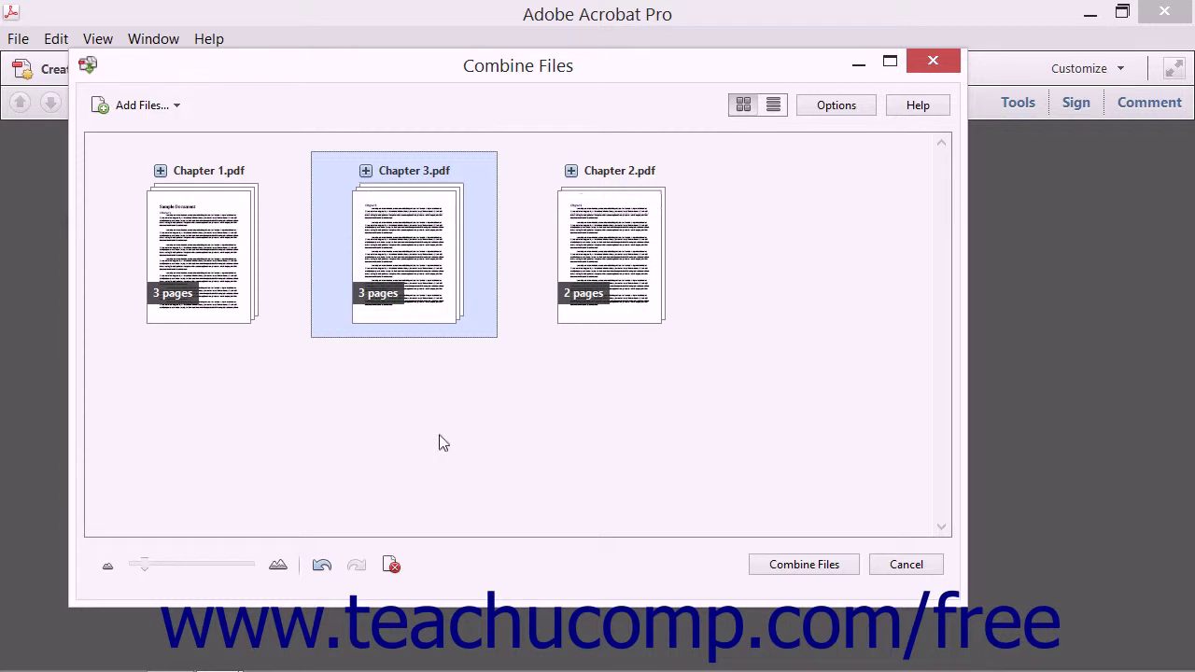
mouse_move(388, 258)
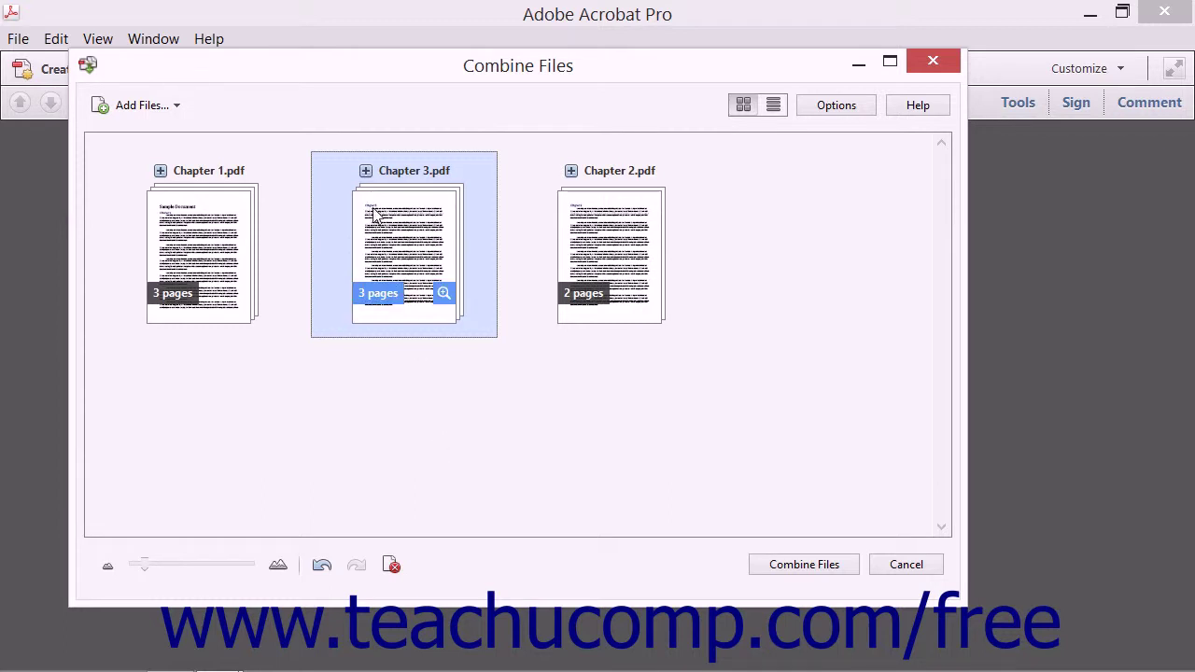
left_click_drag(378, 213, 693, 227)
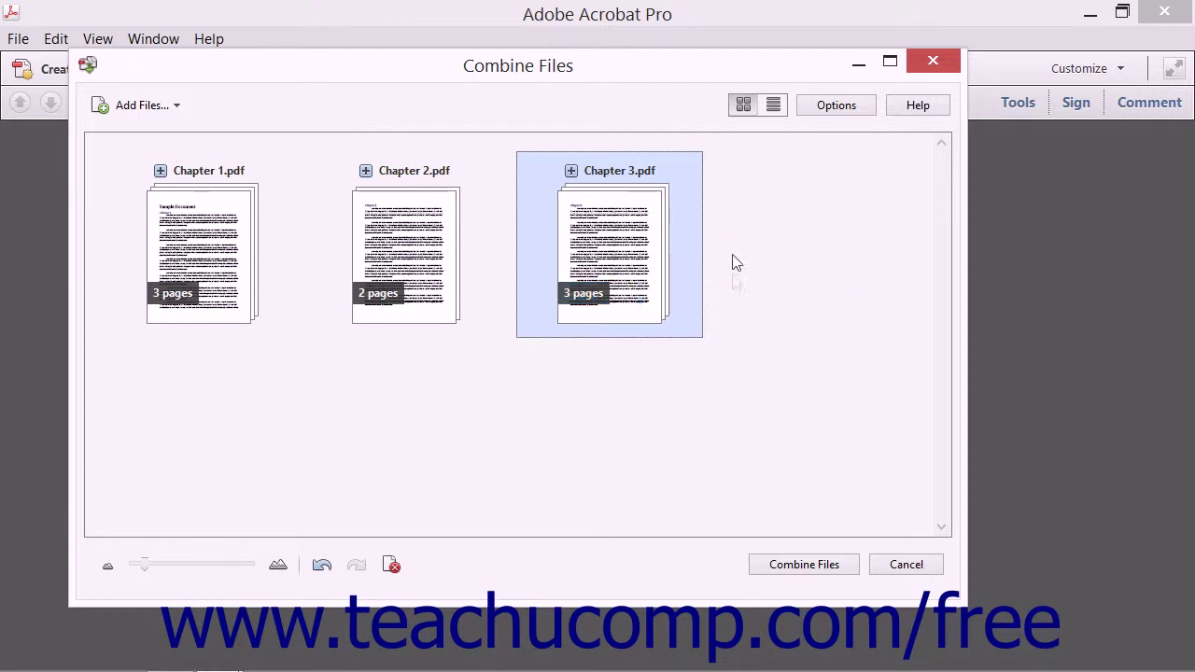
left_click(828, 110)
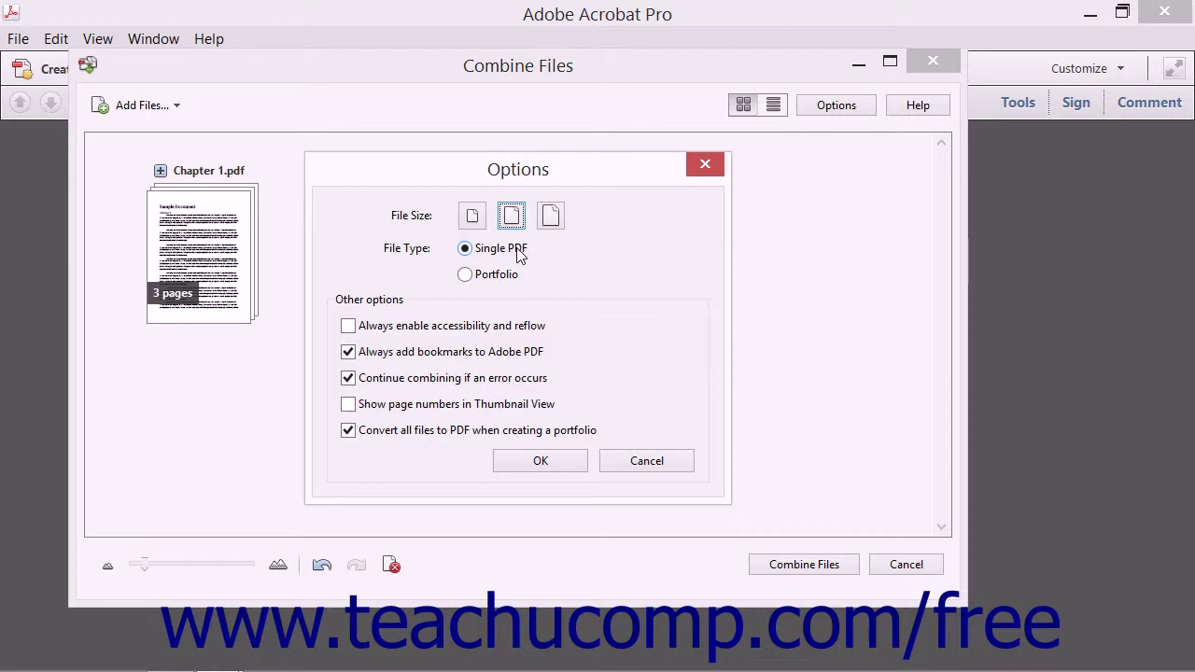
left_click(466, 250)
left_click(467, 276)
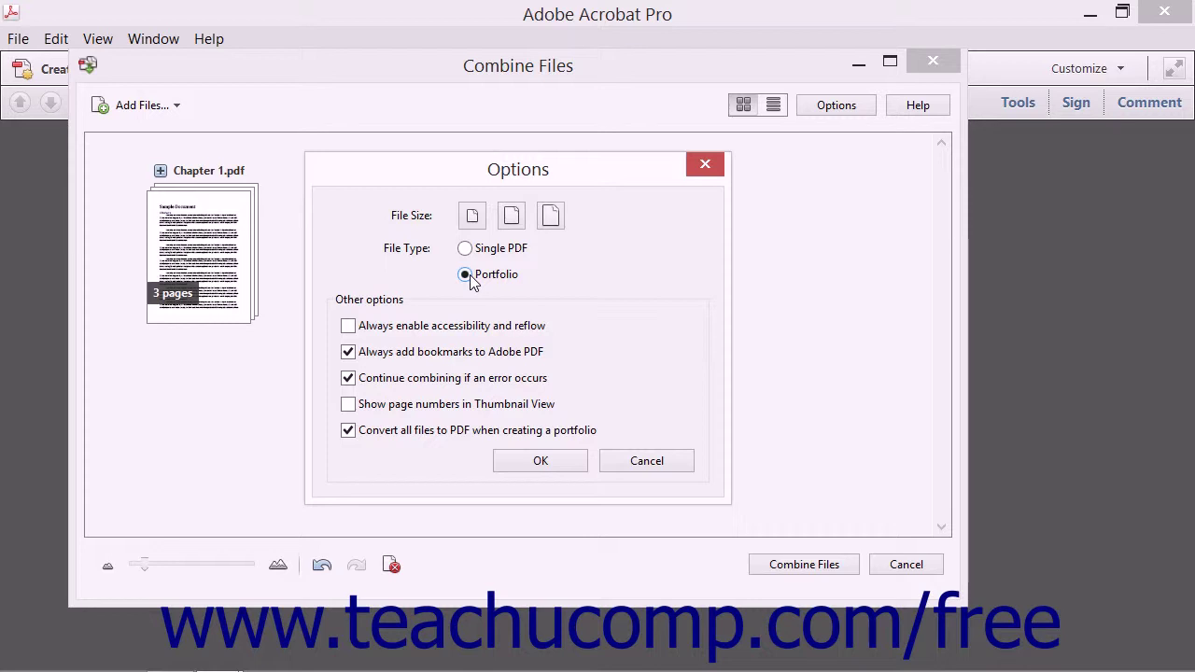
left_click(465, 250)
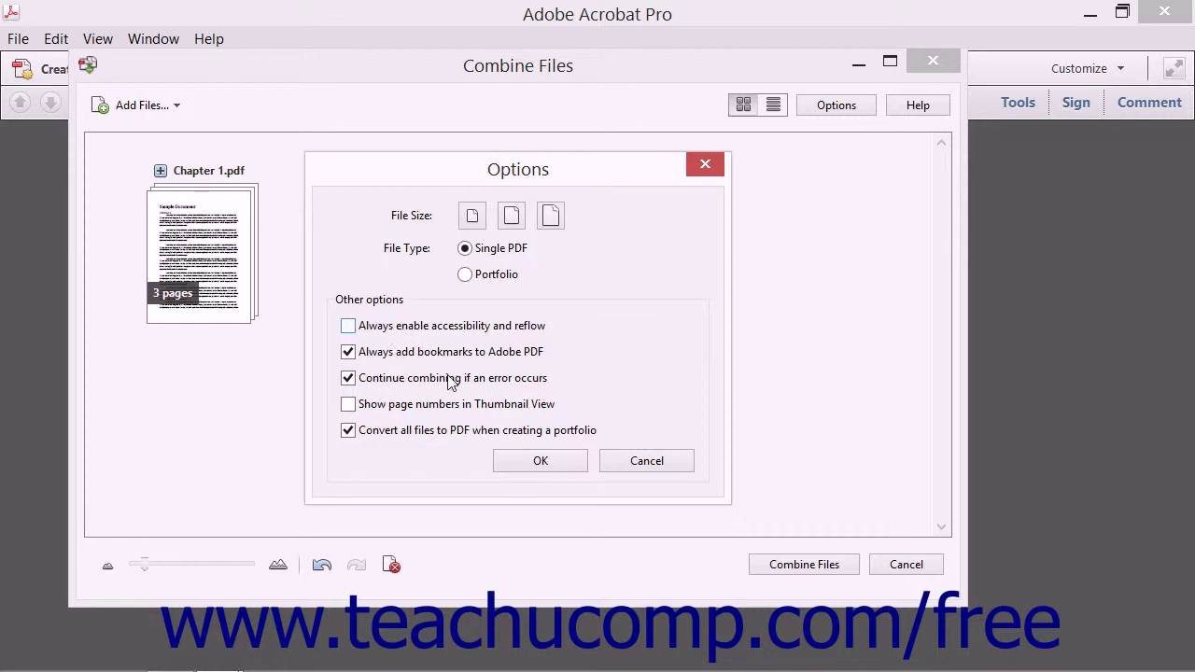
left_click(510, 465)
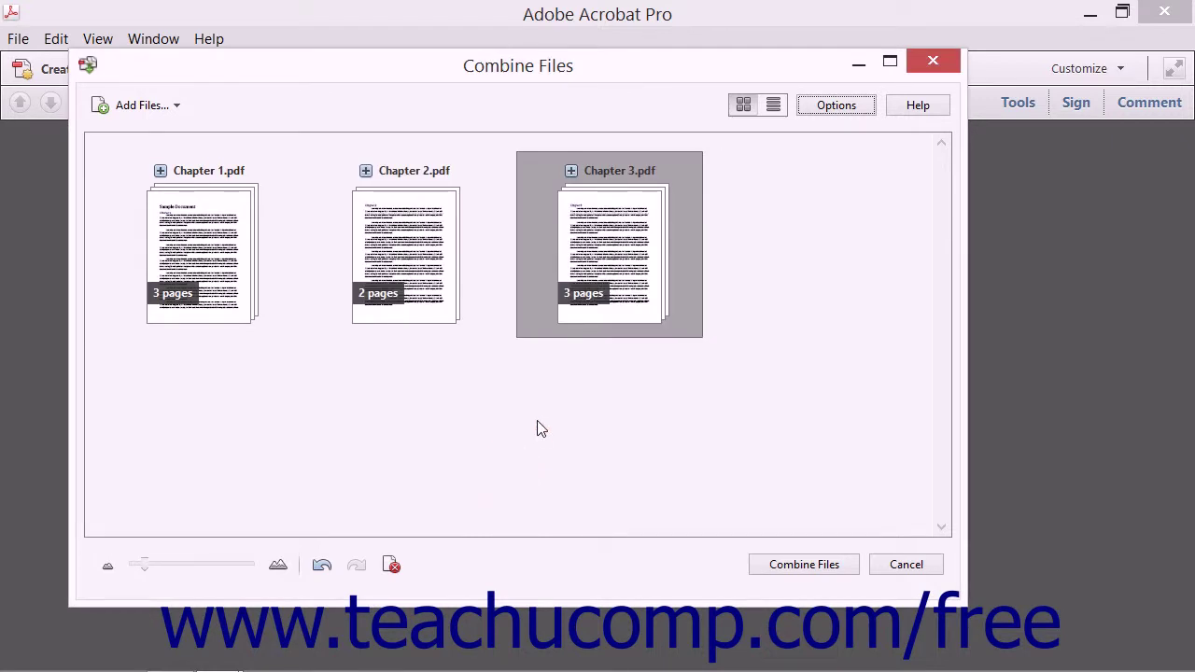
Combine the three chapter PDFs into the eight-page Binder3.pdf
left_click(804, 566)
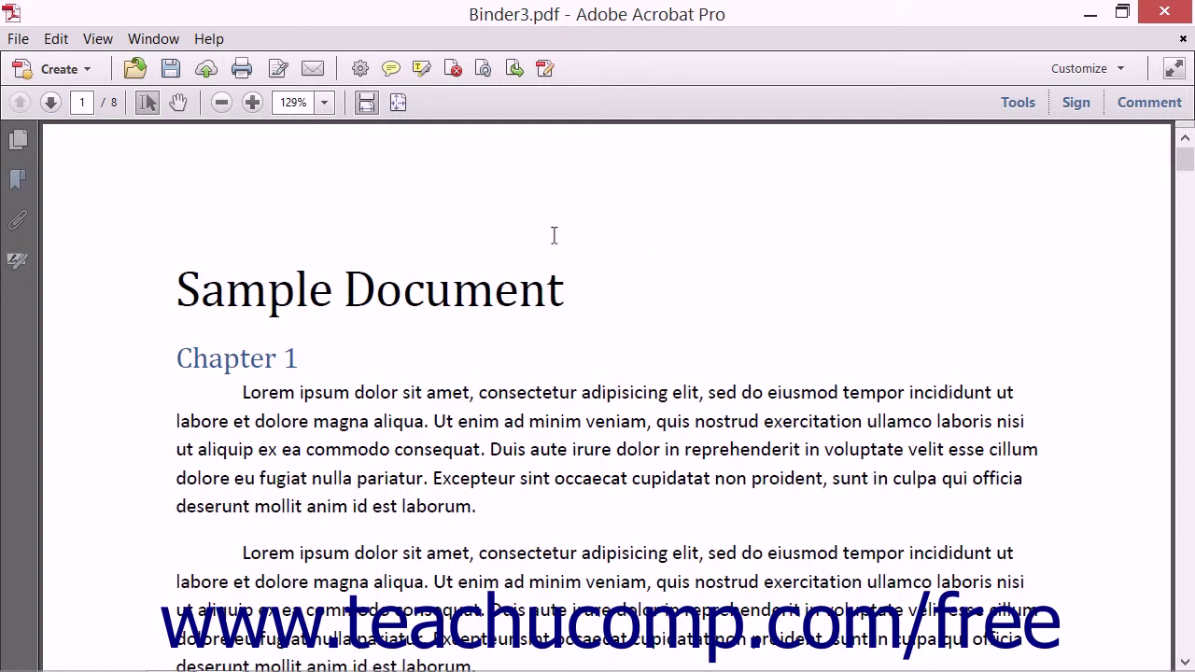
Bring up the Save As dialog for Binder3.pdf
left_click(171, 71)
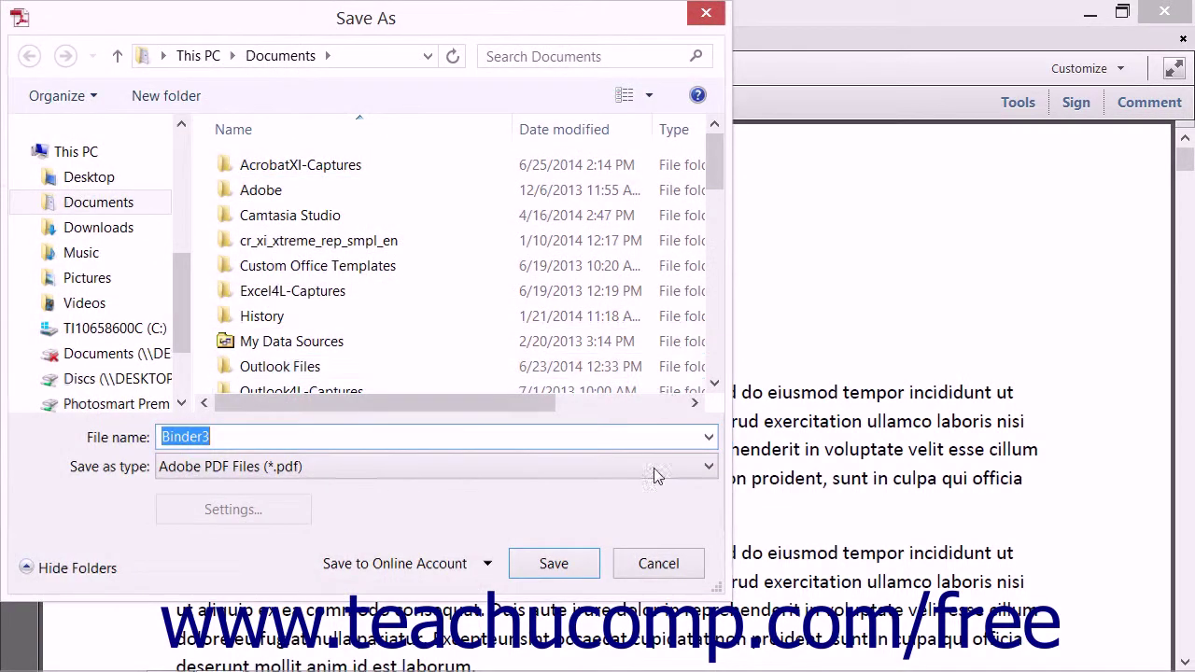